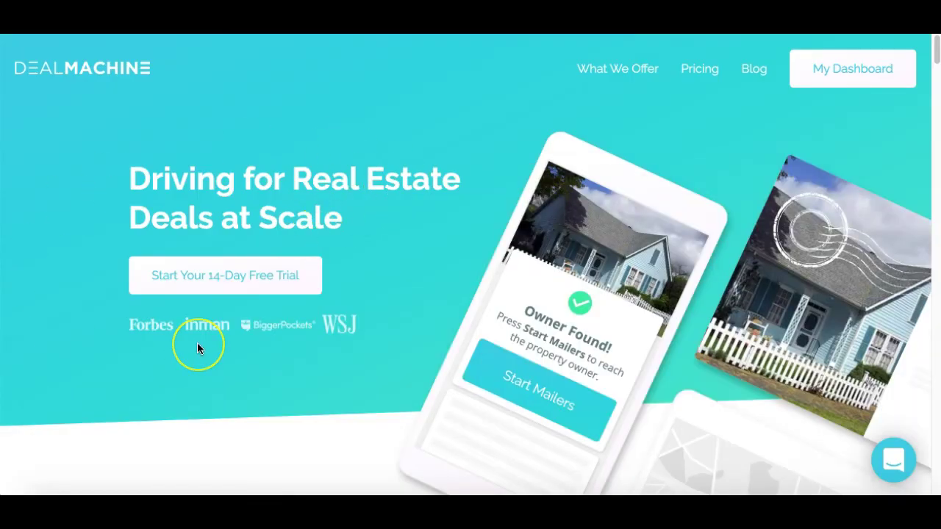
click(394, 67)
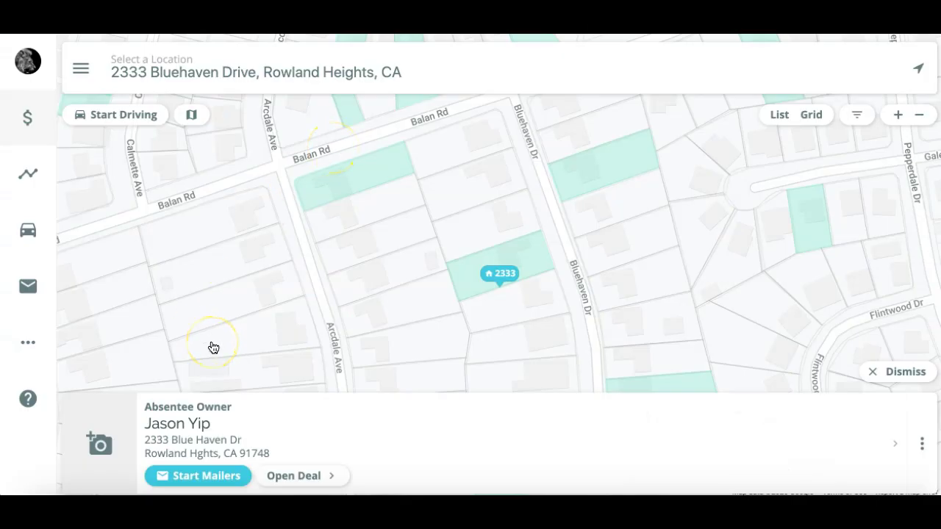
click(299, 475)
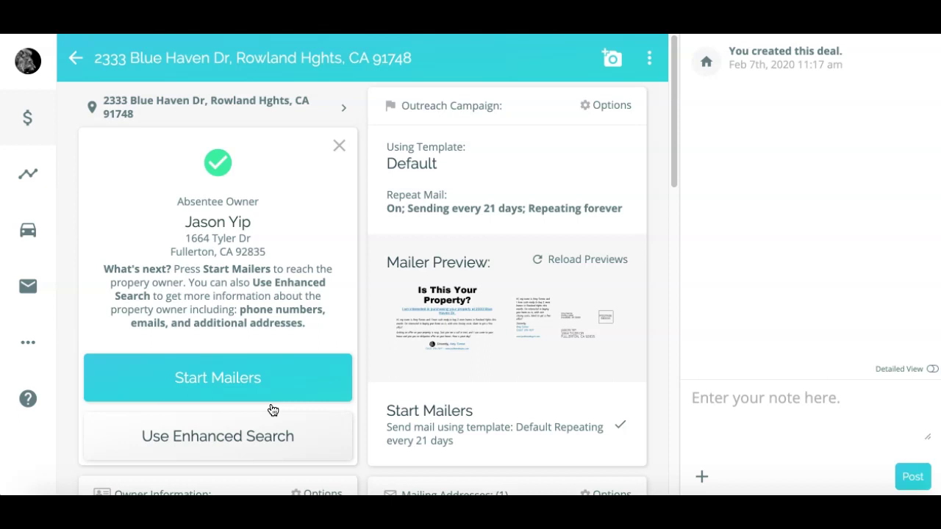
scroll(272, 409, down, 5)
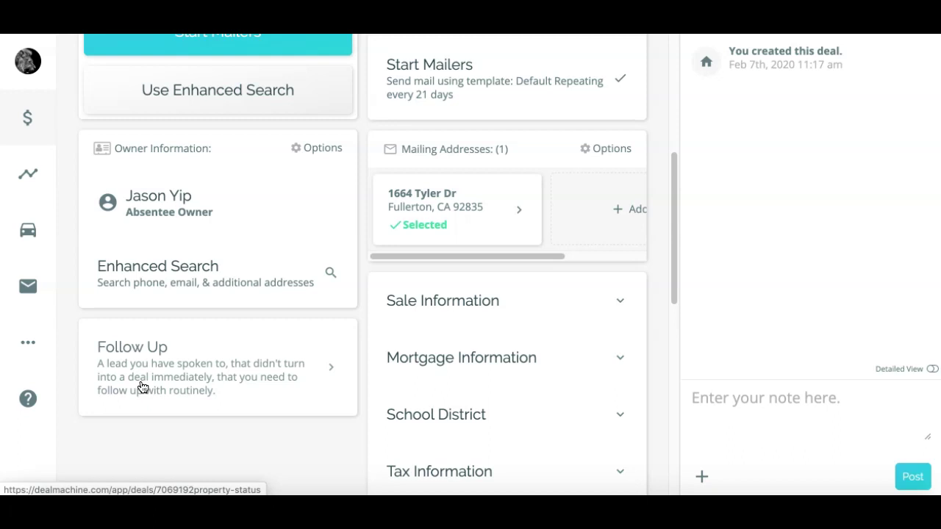
click(173, 357)
Navigate to Podio's DealMachine app listing five synced property records with New status
click(156, 346)
click(125, 324)
click(294, 232)
click(452, 118)
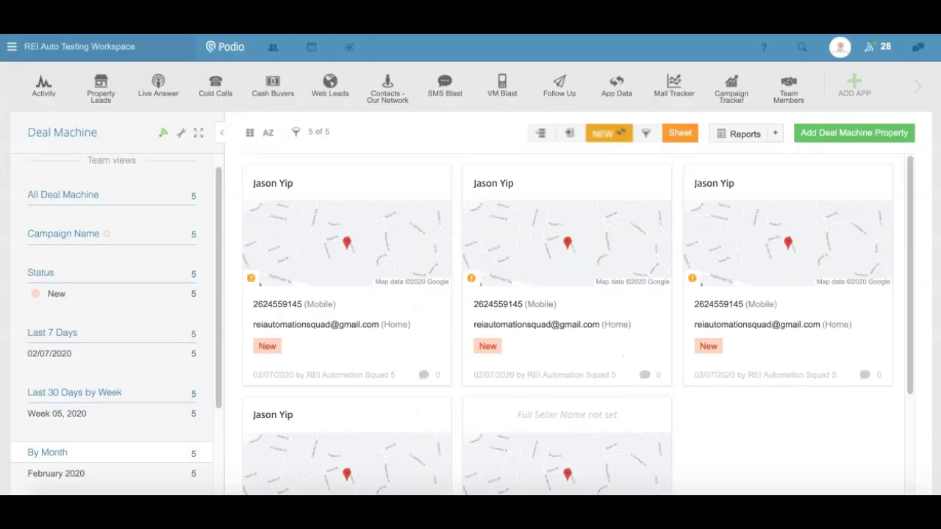
Expand Podio's full app list and show Deal Machine's five property items, keeping Badge view
click(917, 87)
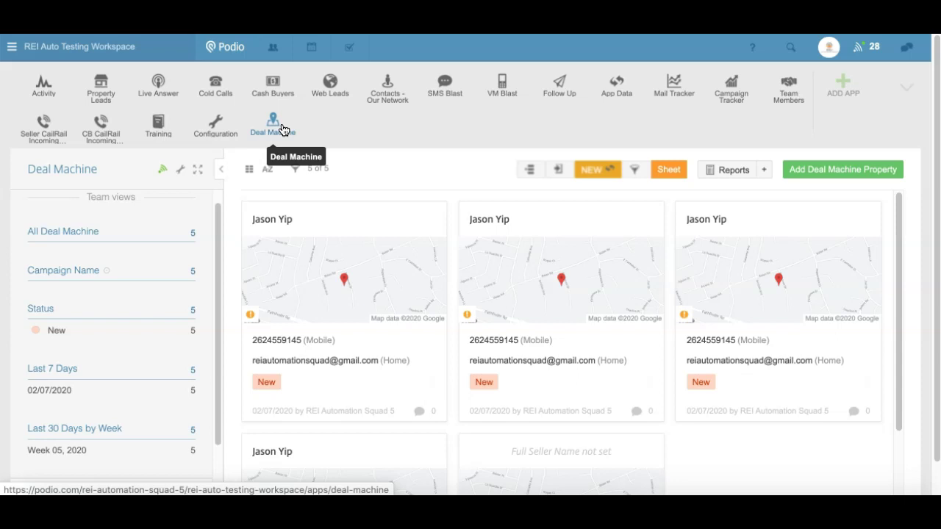
click(85, 88)
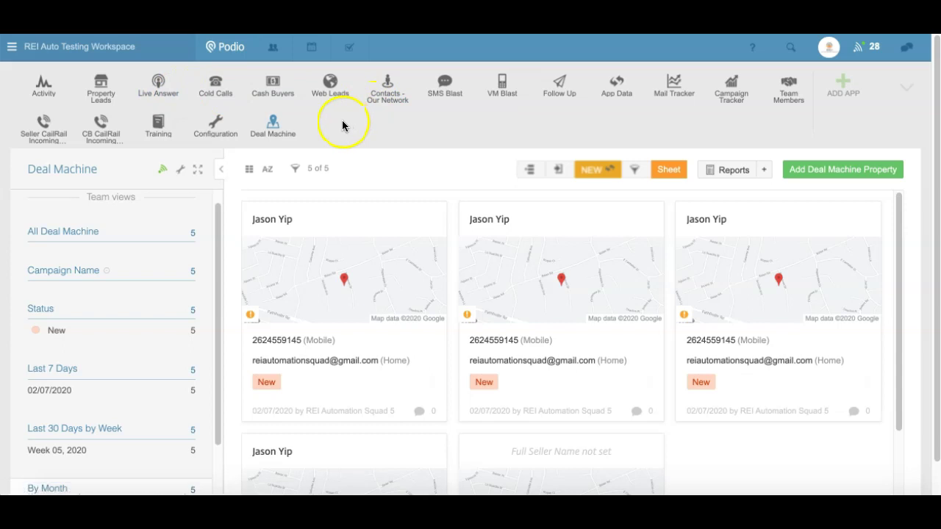
scroll(26, 300, down, 1)
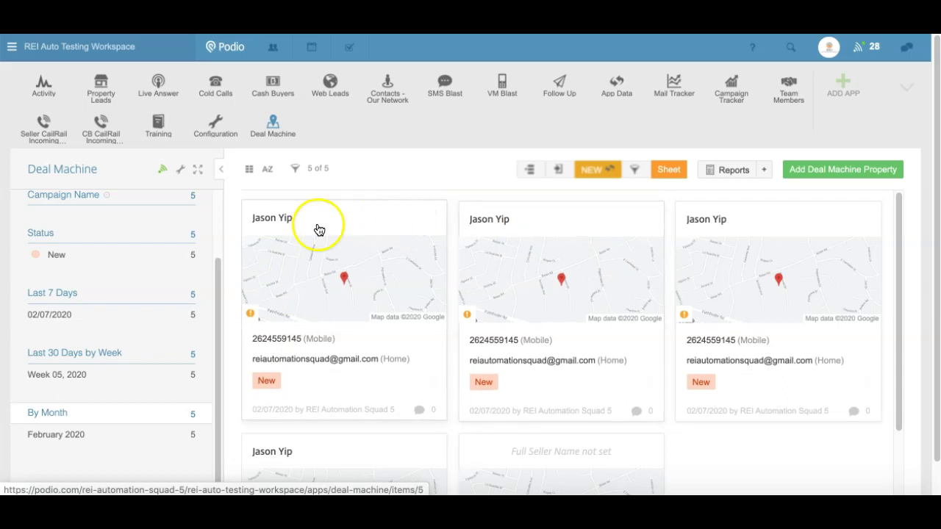
click(249, 170)
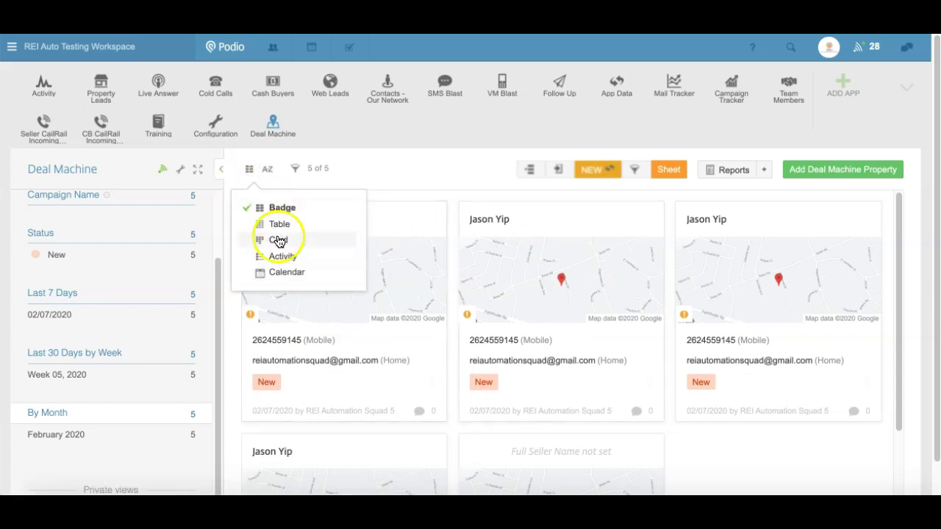
click(381, 174)
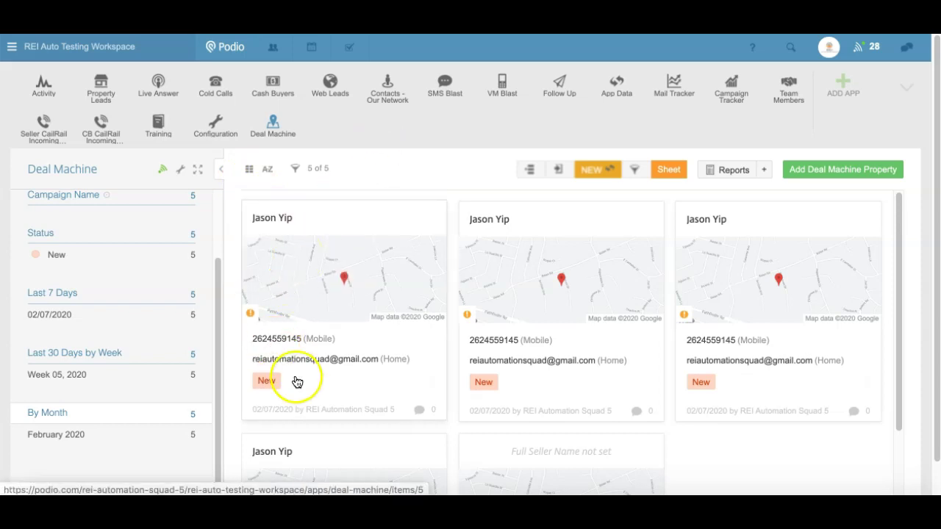
Open the first Deal Machine item and review its seller, contact and address fields
click(311, 261)
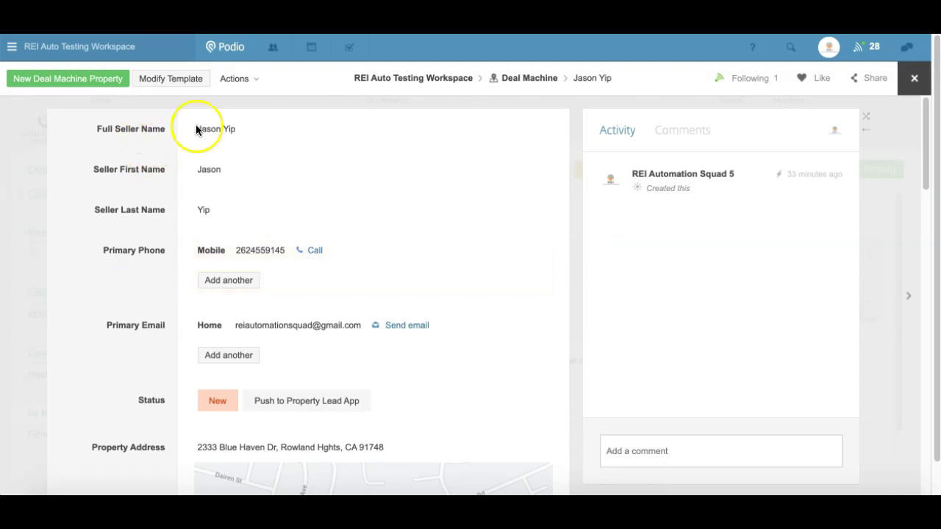
scroll(248, 316, down, 3)
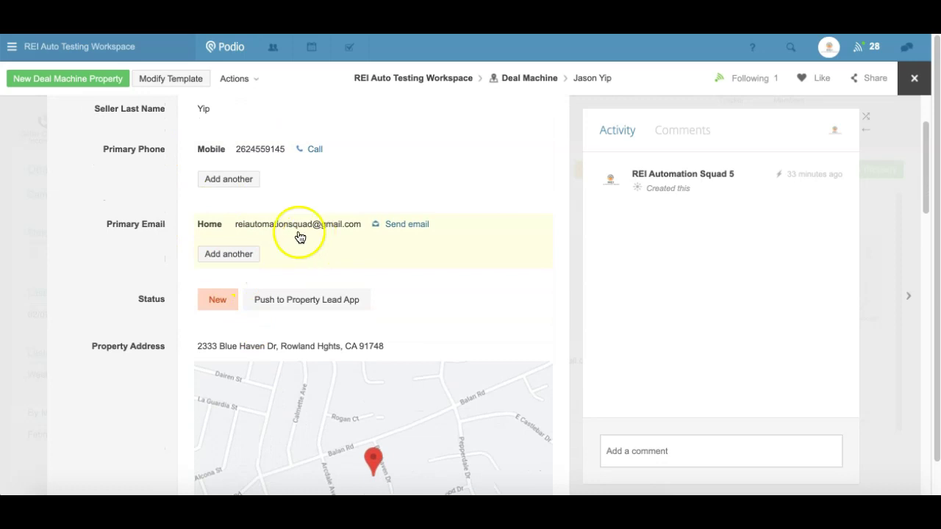
click(298, 306)
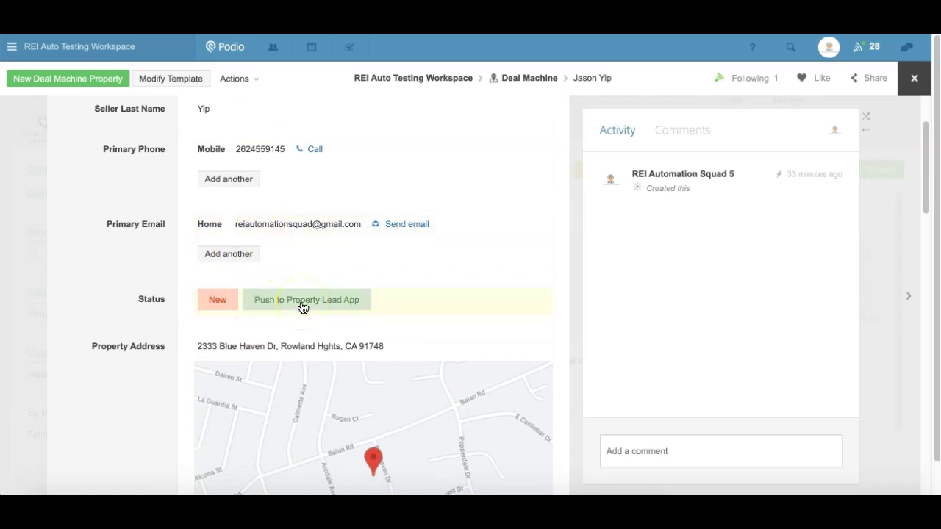
scroll(303, 307, down, 1)
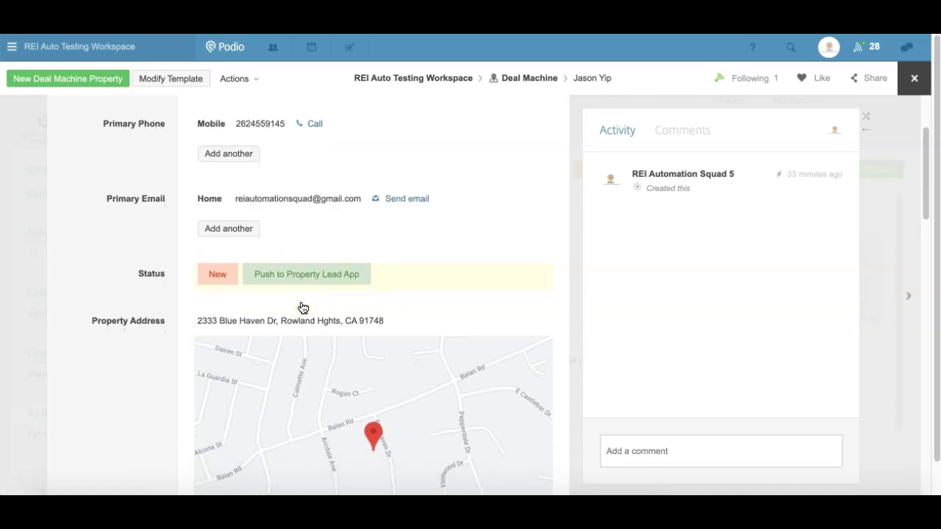
scroll(303, 307, down, 1)
click(216, 307)
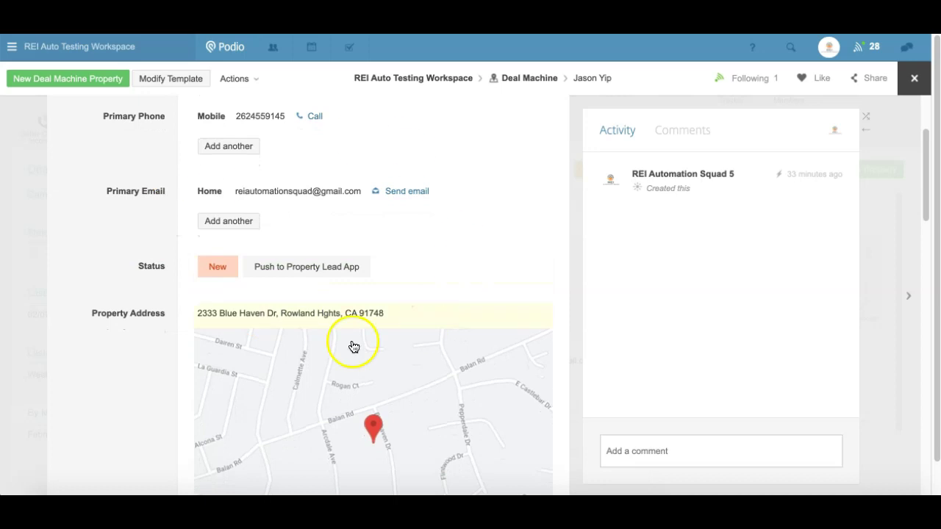
scroll(350, 346, down, 2)
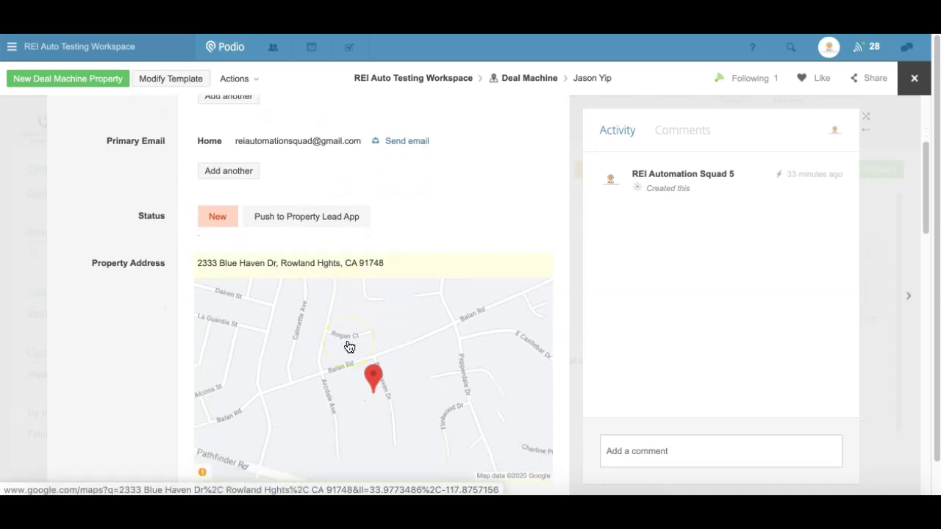
scroll(346, 346, down, 3)
click(196, 216)
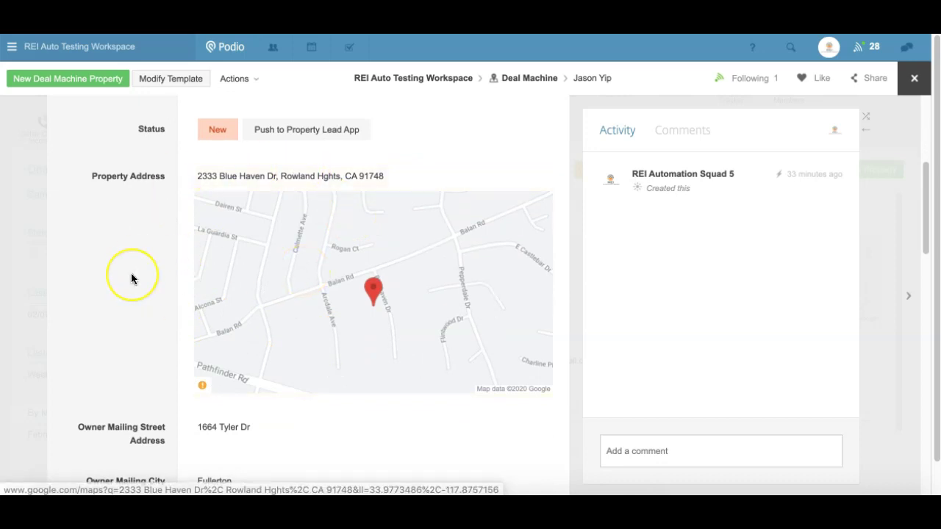
Review the item's mailing, lender and property fields, then return to the top
scroll(131, 276, down, 5)
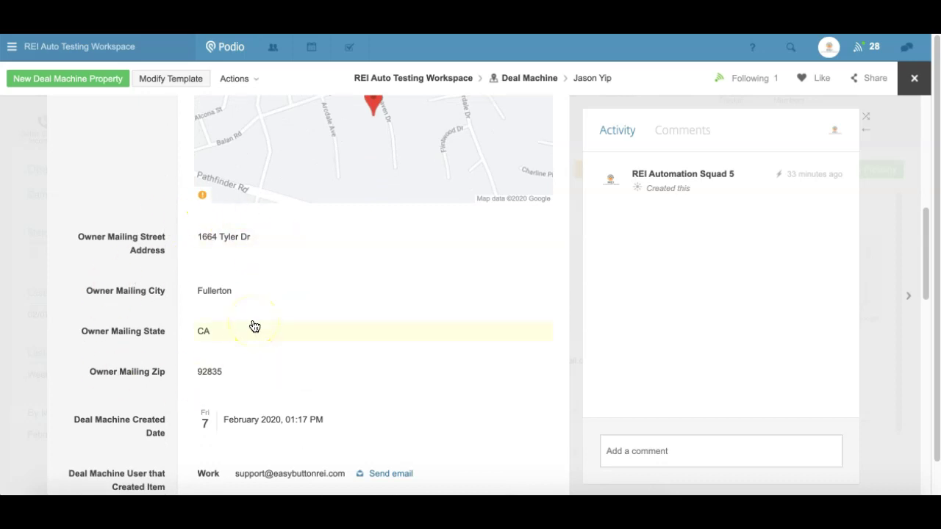
scroll(254, 326, down, 2)
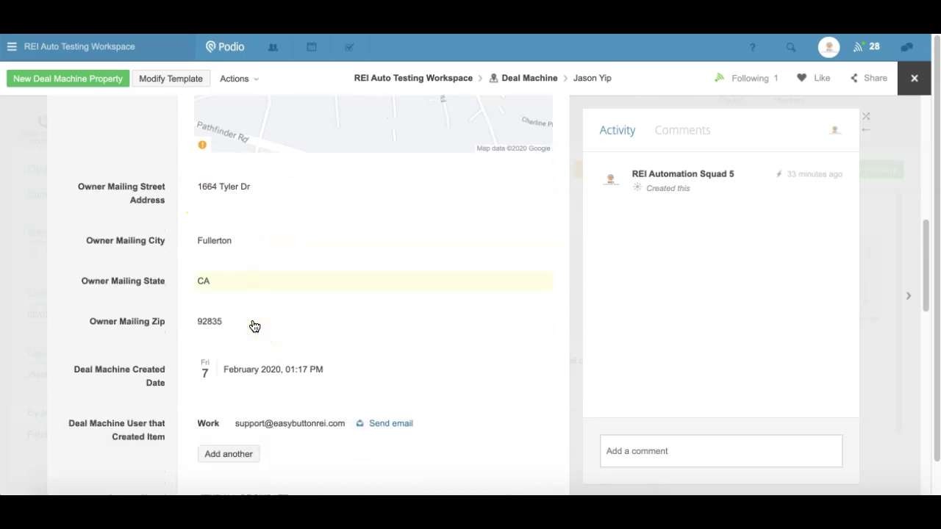
scroll(258, 320, down, 4)
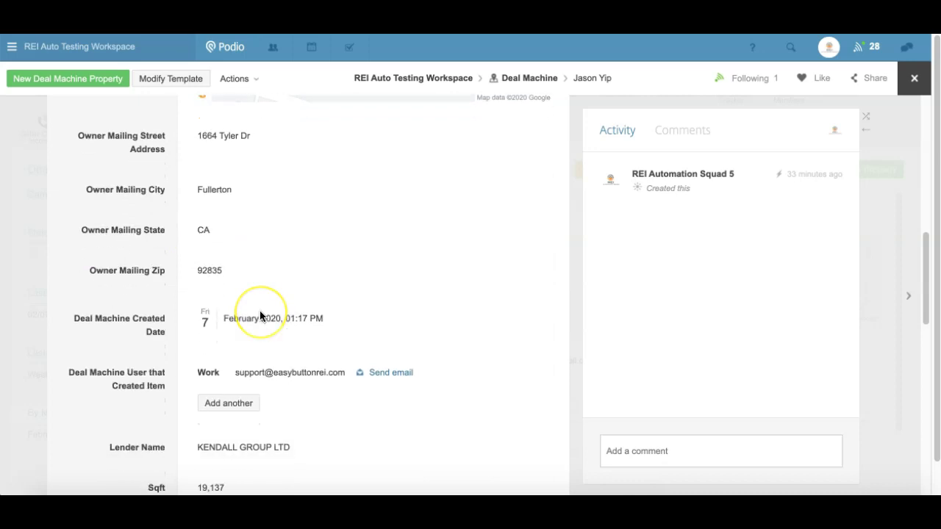
scroll(261, 316, down, 1)
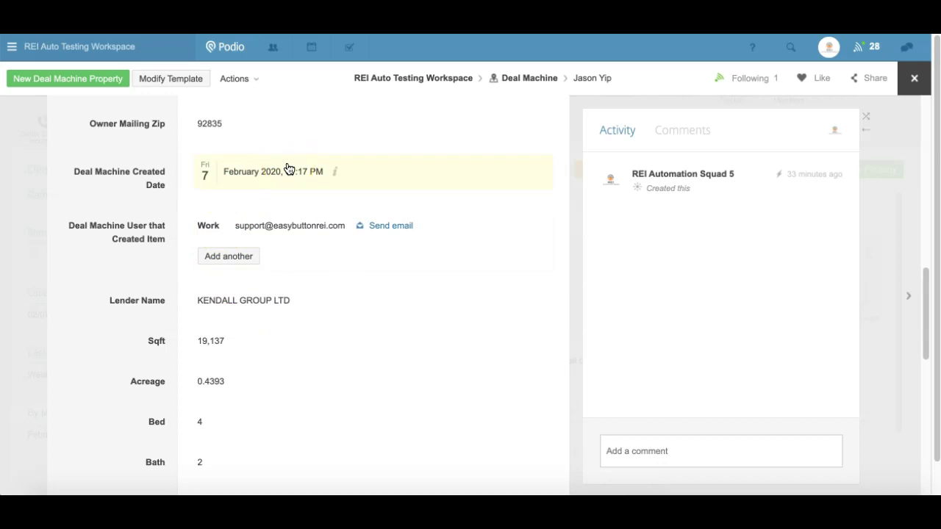
click(328, 222)
scroll(334, 244, down, 1)
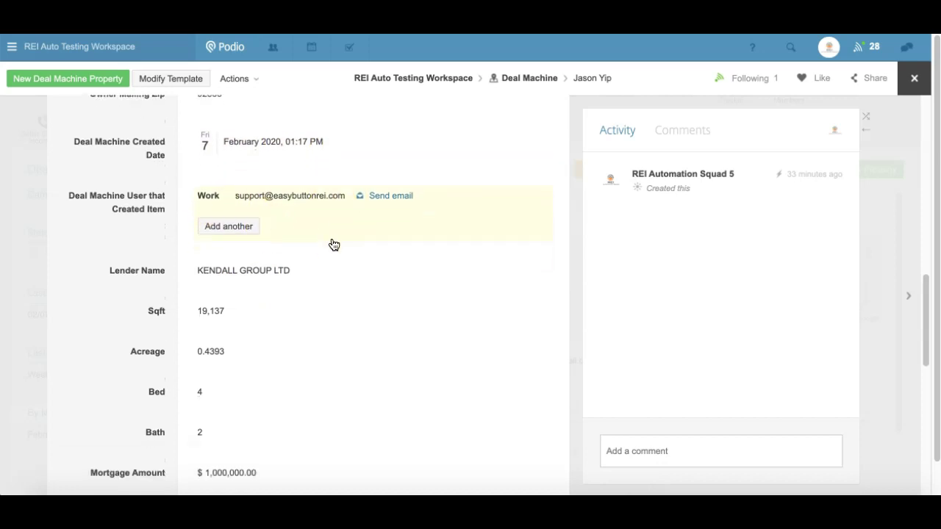
scroll(331, 245, down, 2)
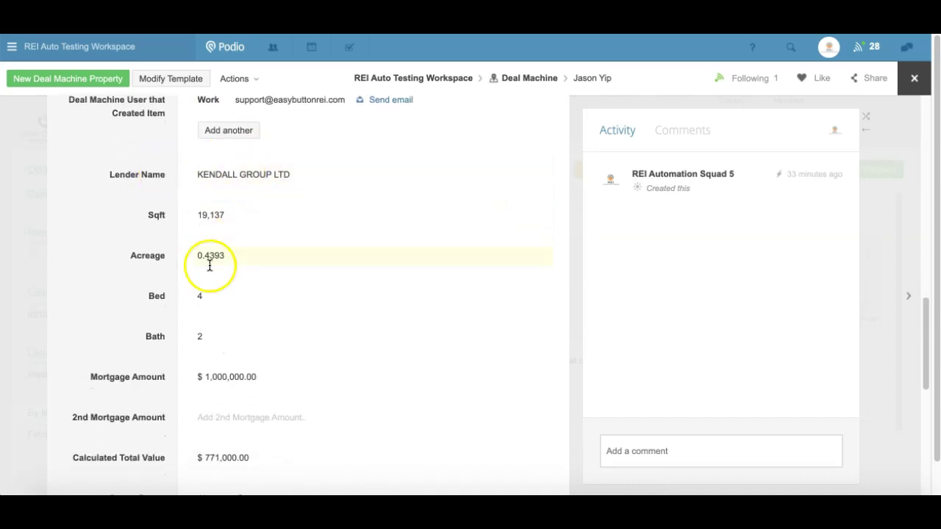
scroll(210, 265, down, 3)
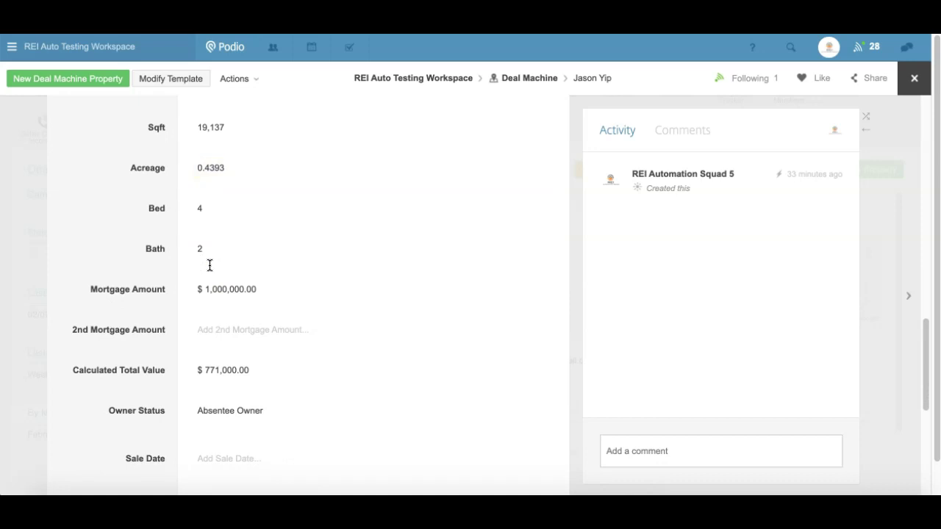
scroll(211, 210, down, 1)
scroll(212, 212, down, 5)
scroll(211, 210, down, 4)
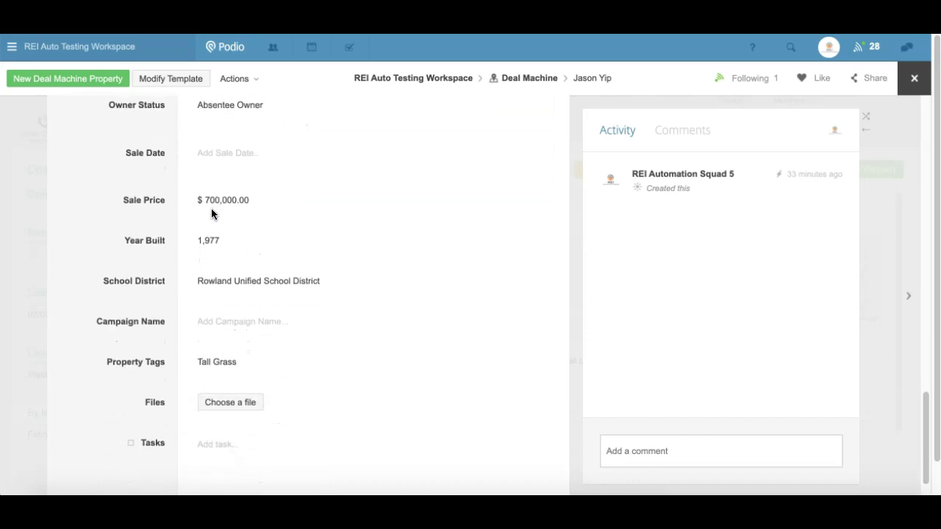
scroll(210, 210, down, 1)
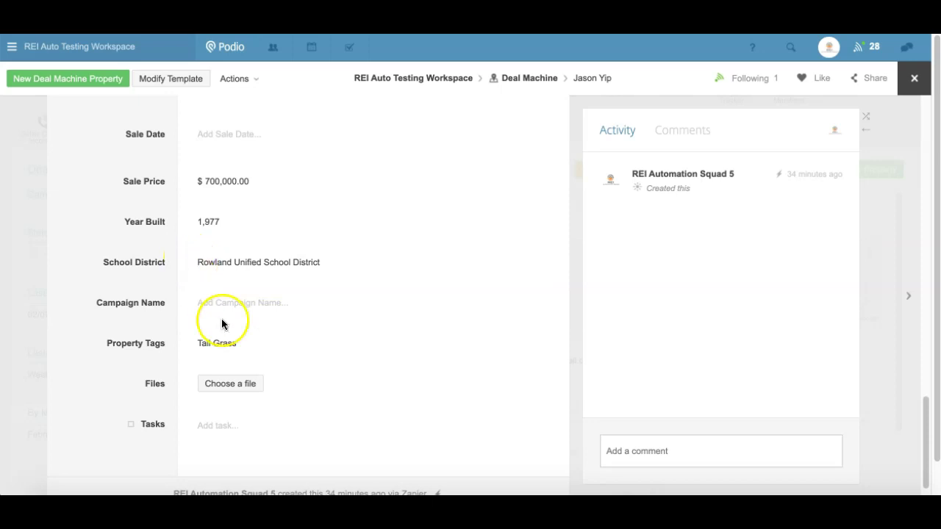
scroll(201, 292, up, 15)
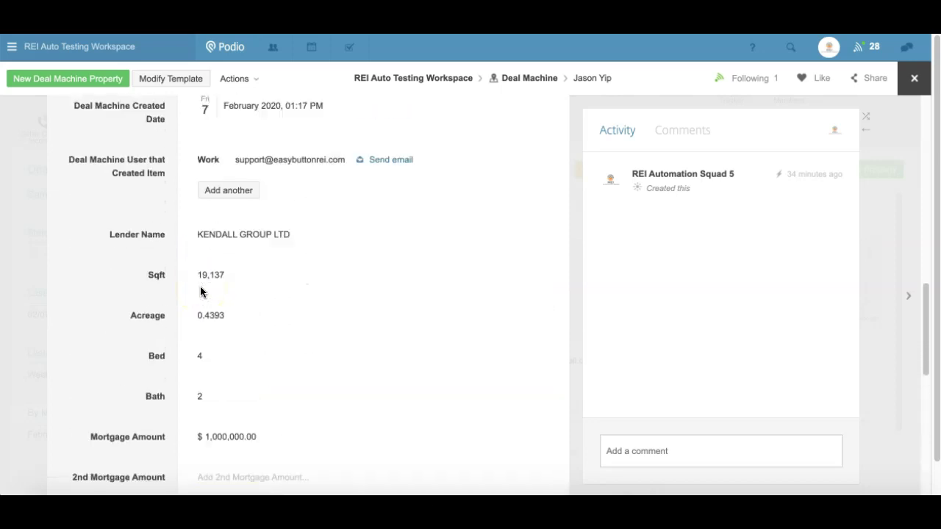
scroll(201, 292, up, 3)
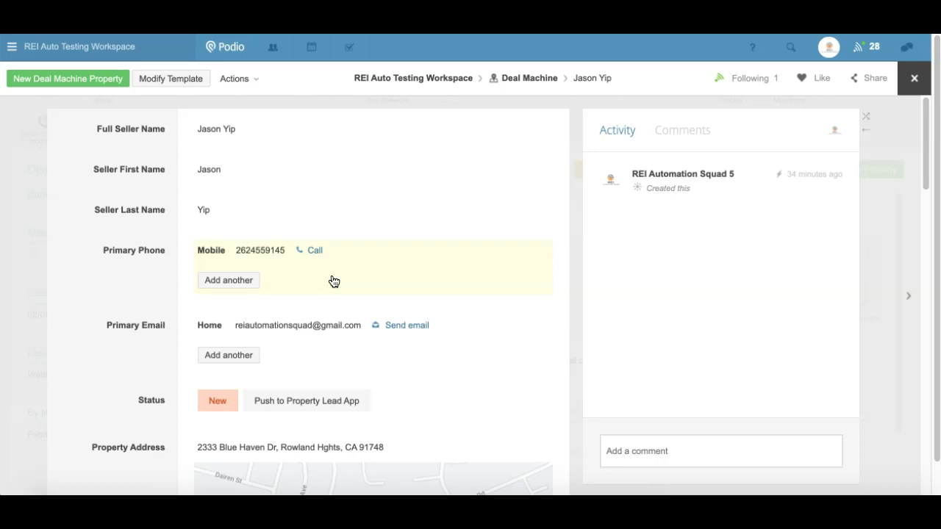
Check the item's mapped seller primary phone and Push to Property Lead App status field
click(317, 253)
scroll(126, 309, down, 1)
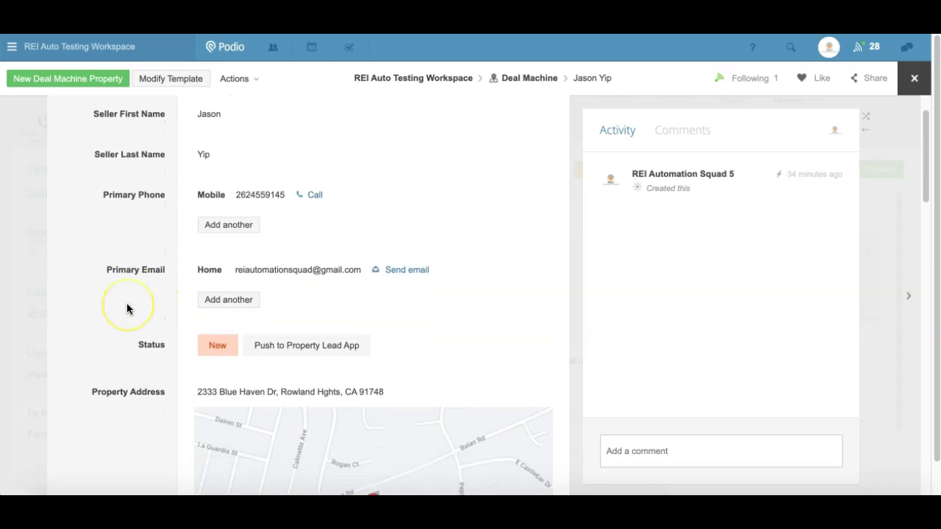
scroll(127, 309, down, 1)
click(311, 318)
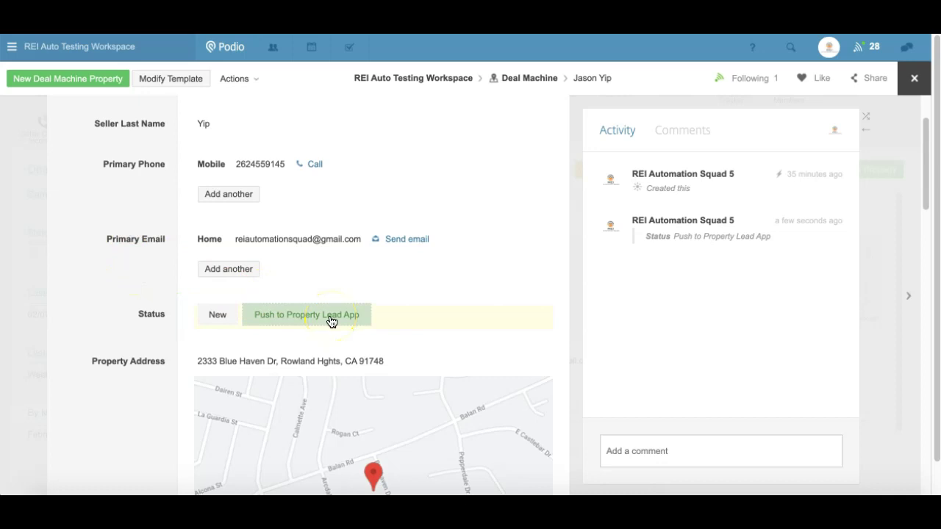
scroll(331, 321, up, 2)
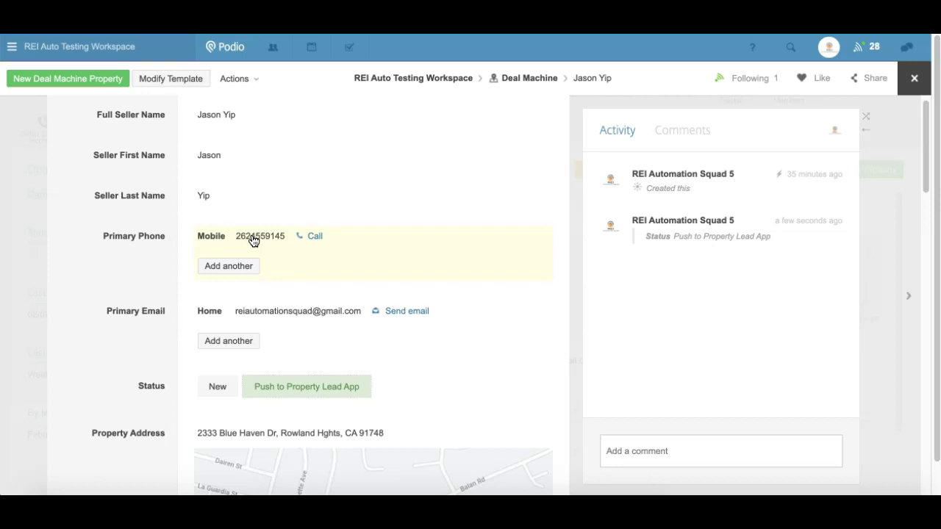
scroll(253, 241, down, 2)
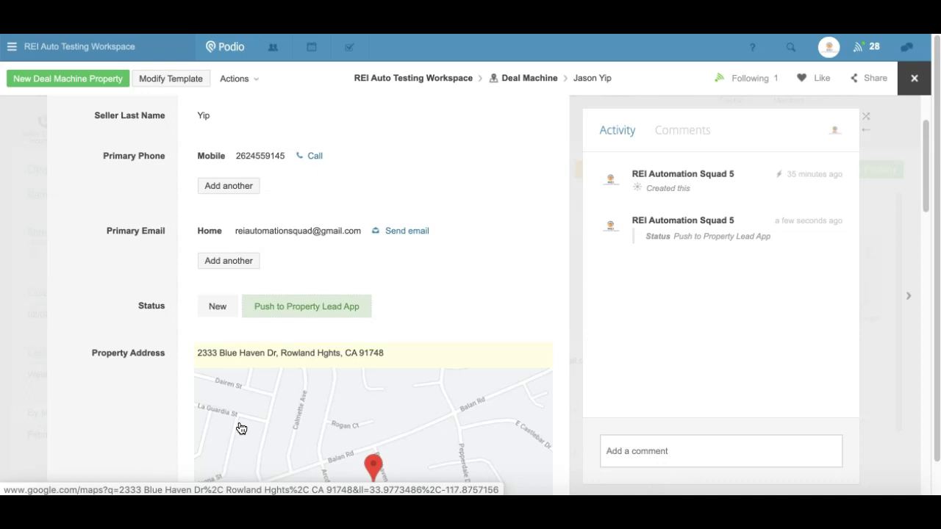
click(298, 313)
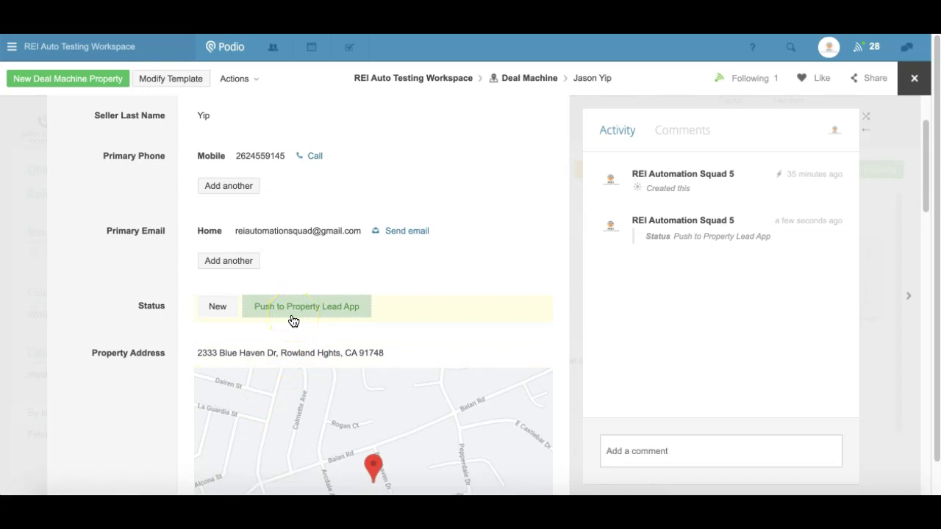
scroll(293, 321, up, 2)
click(267, 213)
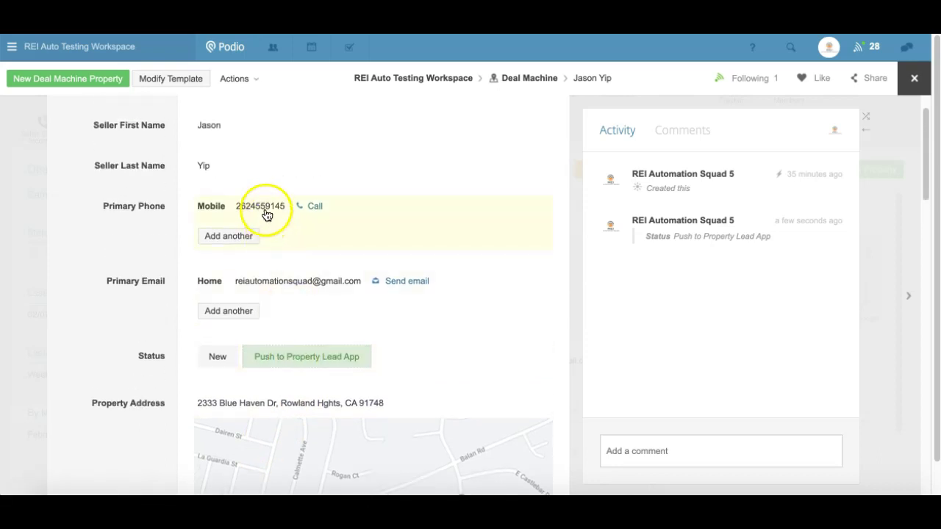
scroll(267, 214, up, 2)
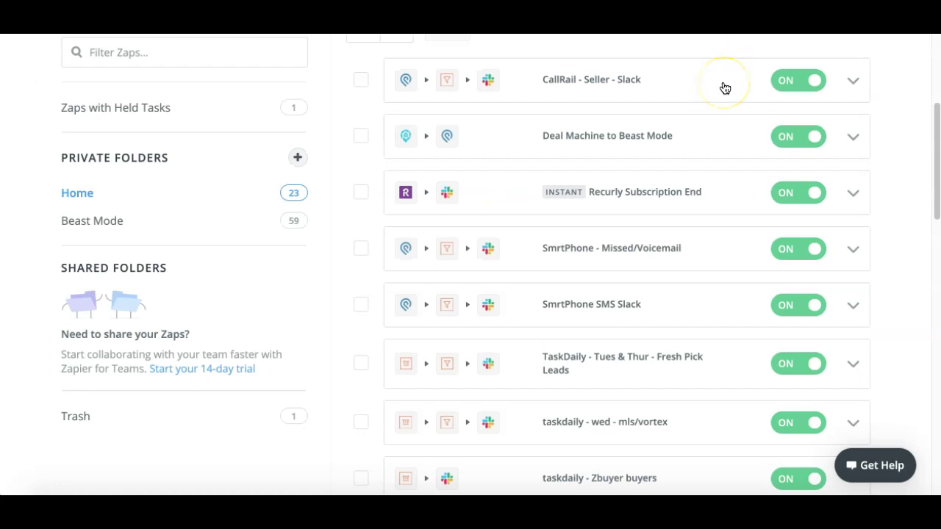
Open the Deal Machine to Beast Mode zap and confirm its trigger event is Deal Status Changed
click(628, 140)
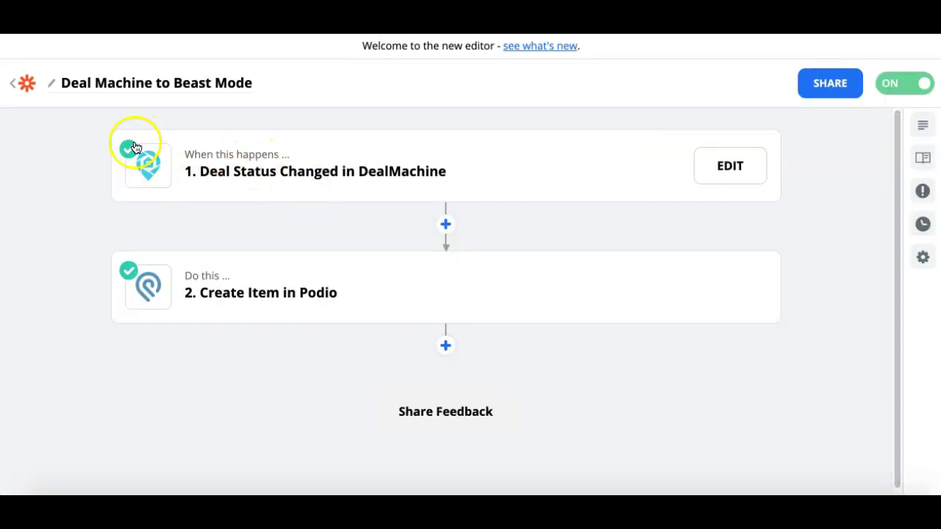
mouse_move(168, 309)
click(283, 167)
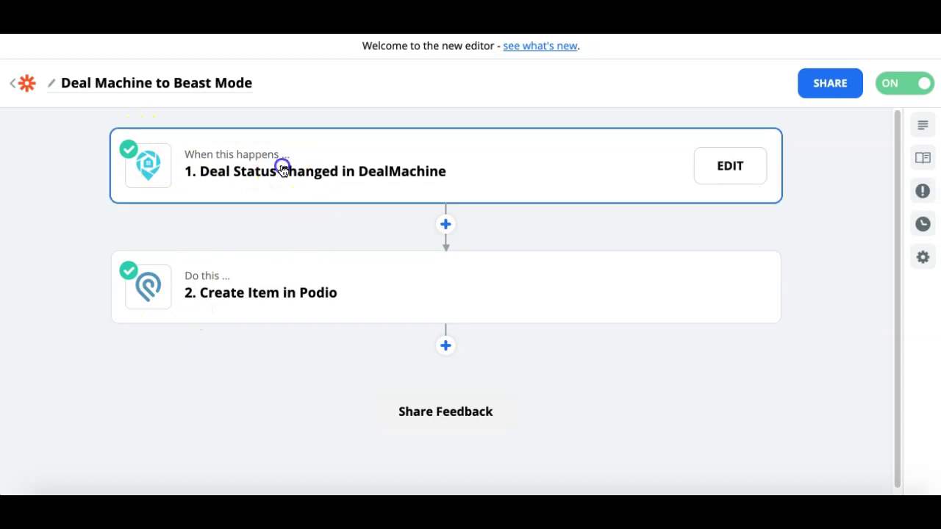
click(268, 198)
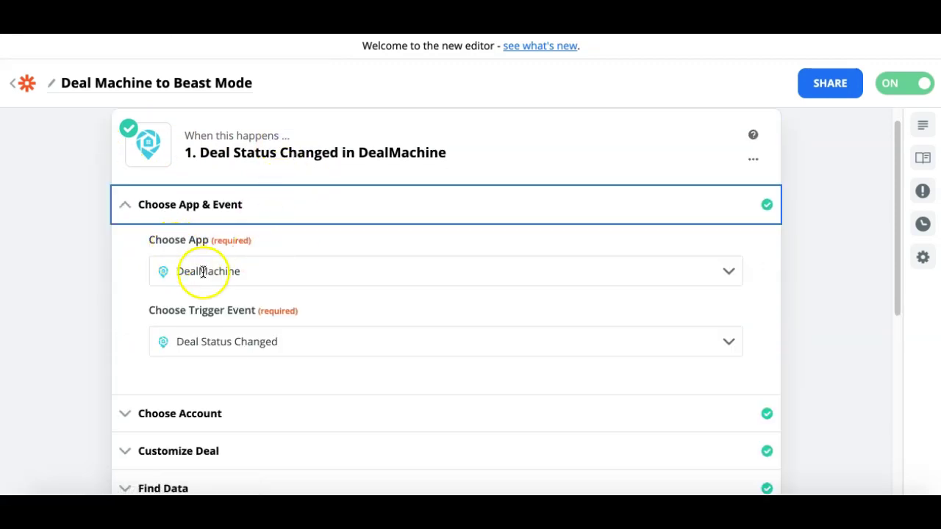
click(228, 346)
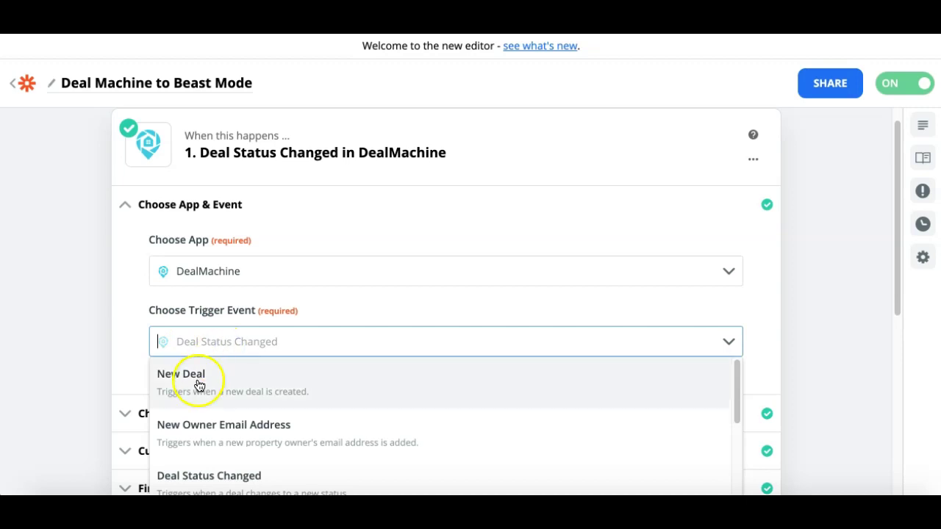
scroll(225, 434, down, 1)
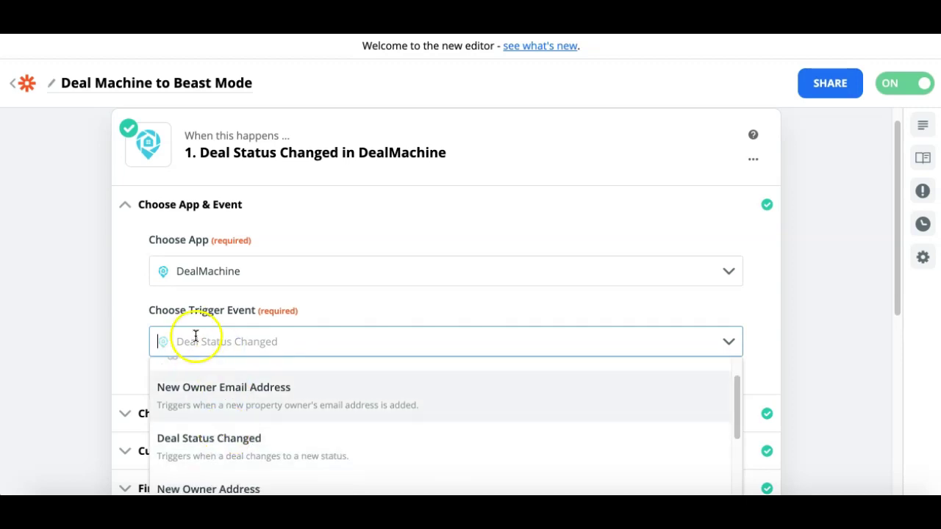
scroll(196, 336, down, 1)
click(131, 270)
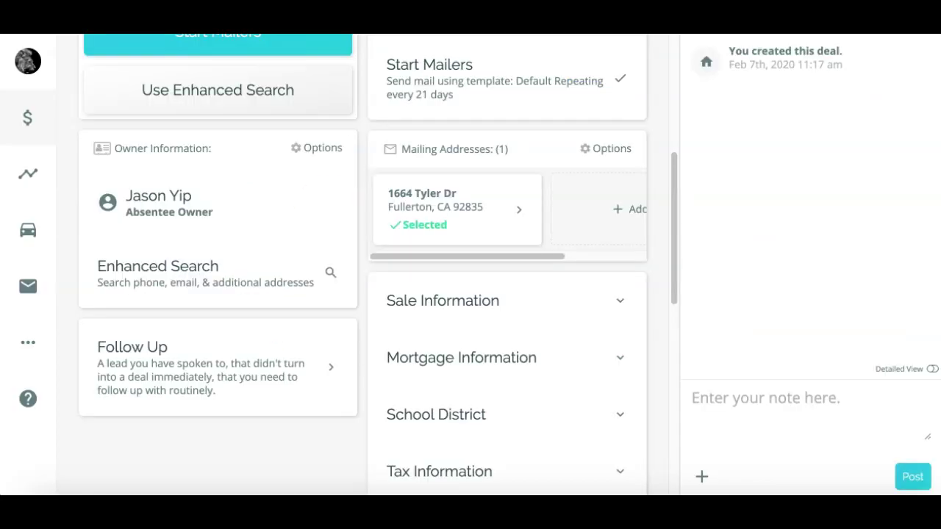
Review the deal's Update Deal Status options, with Follow Up as the current status
click(166, 367)
scroll(468, 279, down, 3)
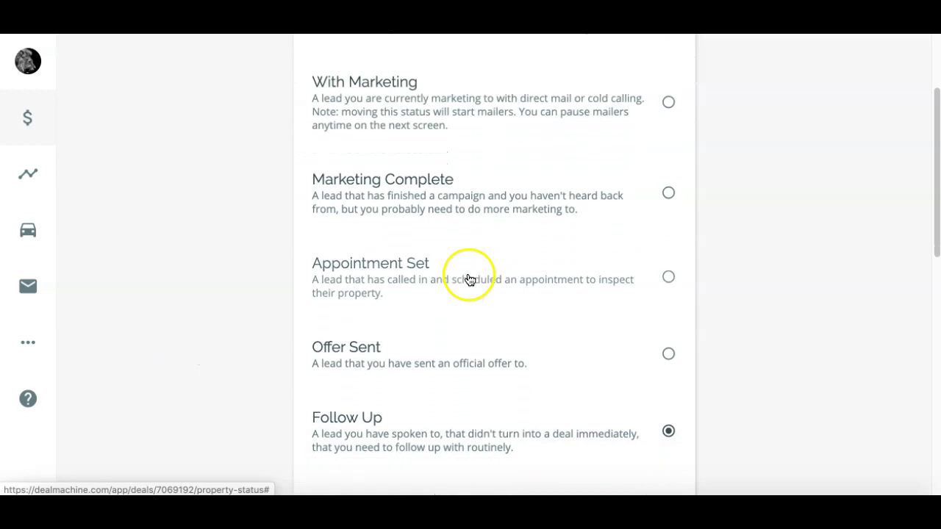
scroll(459, 303, down, 3)
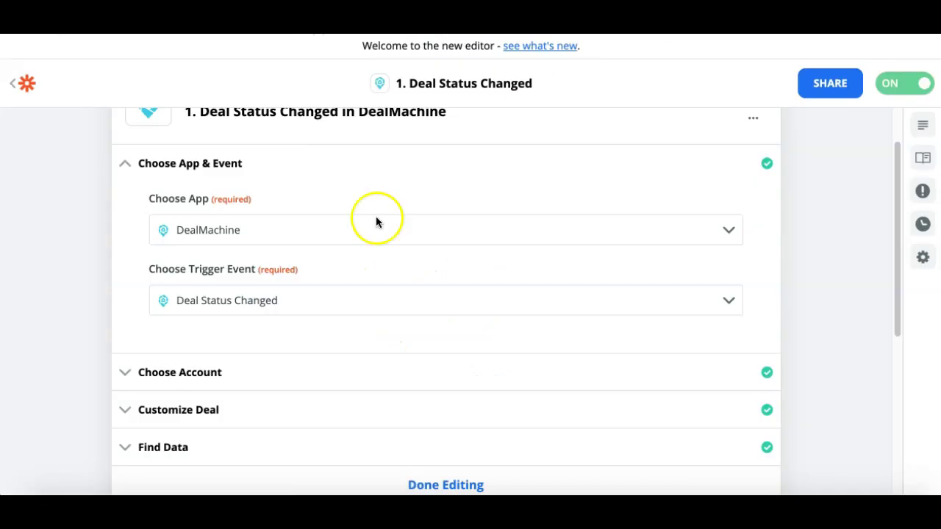
Show the trigger's connected DealMachine account, Deal Status Follow Up setting and sample data
scroll(250, 353, down, 2)
click(261, 305)
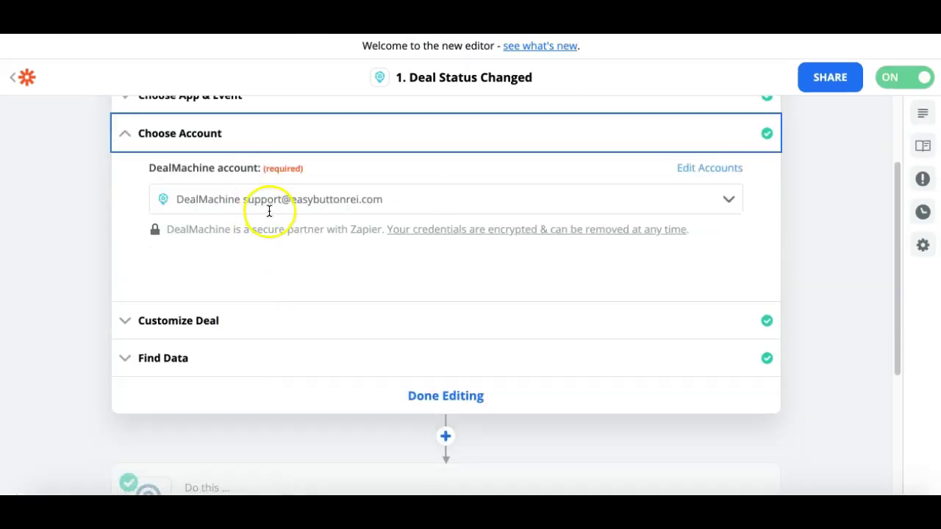
click(245, 316)
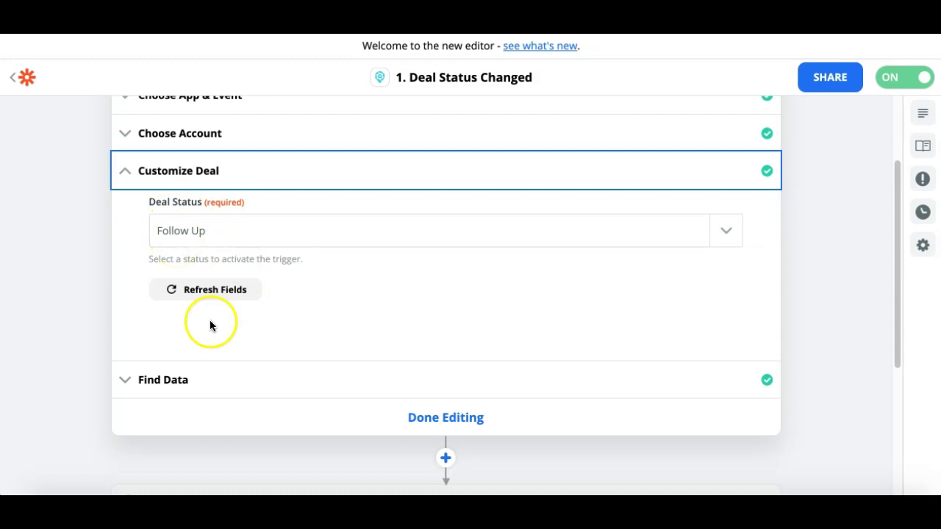
click(200, 391)
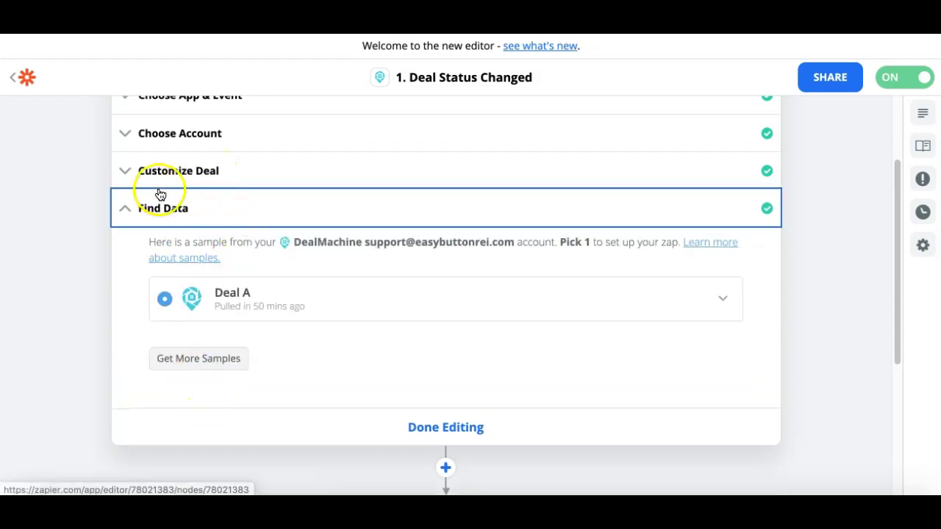
click(347, 196)
click(332, 197)
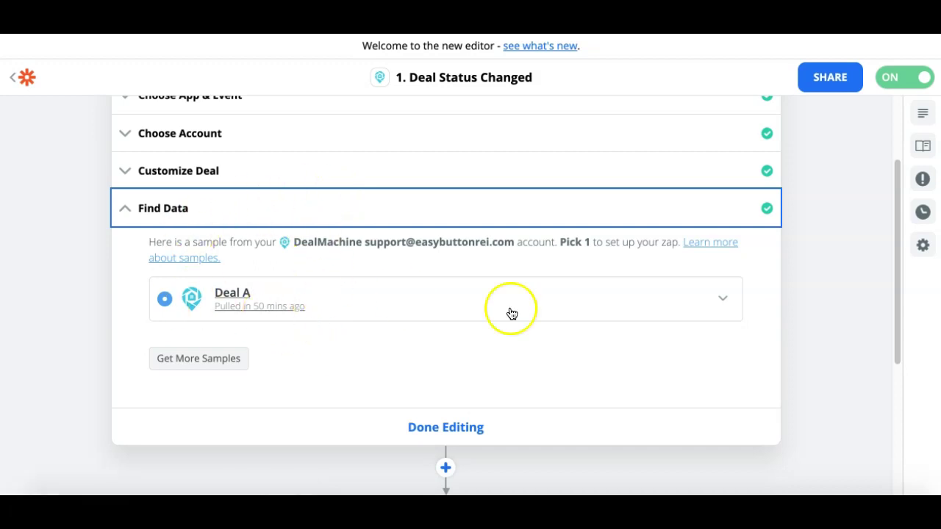
Expand the Deal A sample and browse fields like property_address and owner_address_city
click(713, 295)
scroll(455, 346, down, 10)
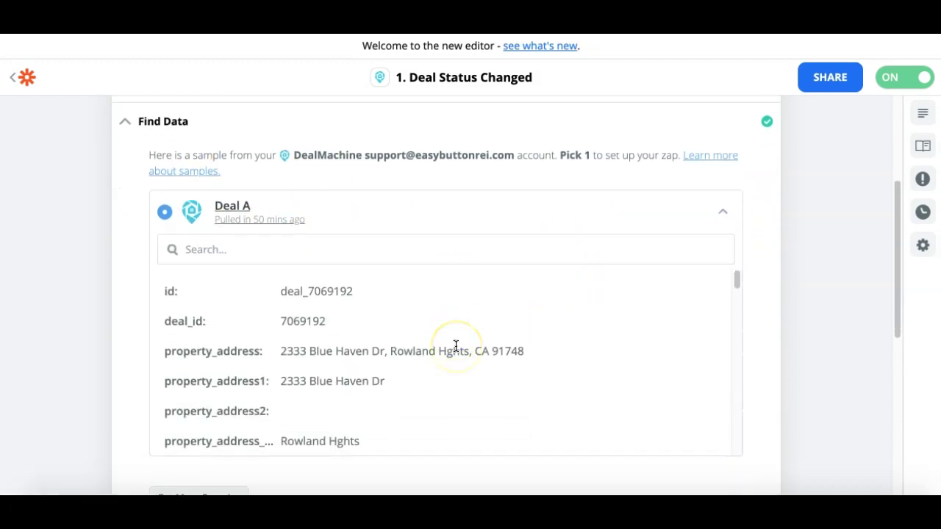
scroll(456, 347, down, 5)
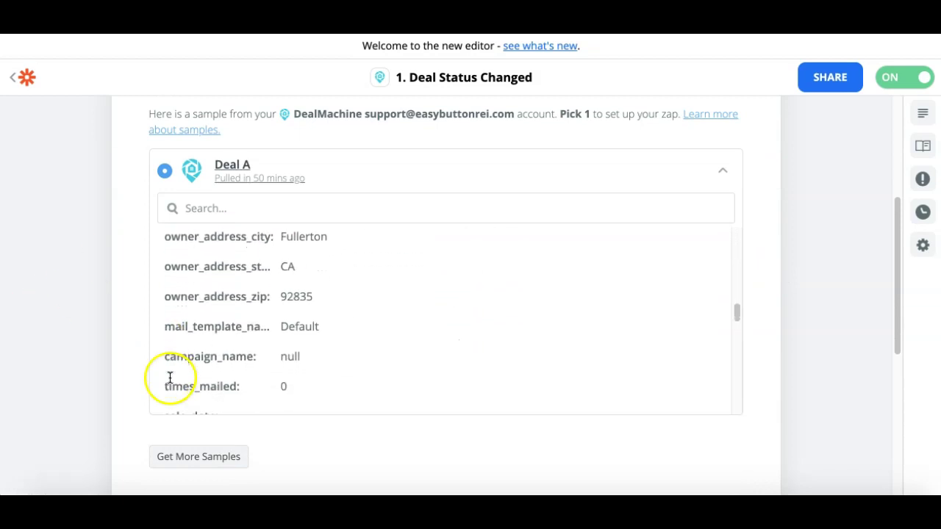
scroll(133, 361, down, 3)
click(274, 362)
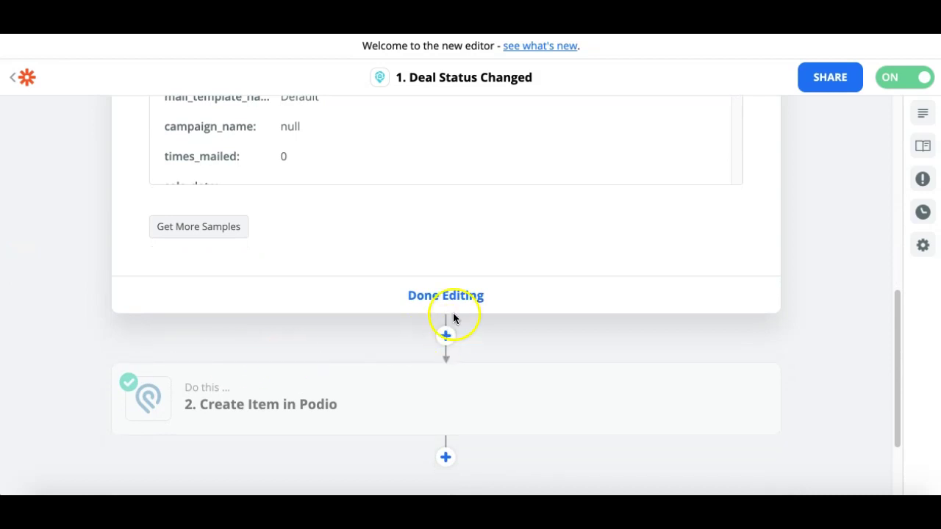
click(375, 415)
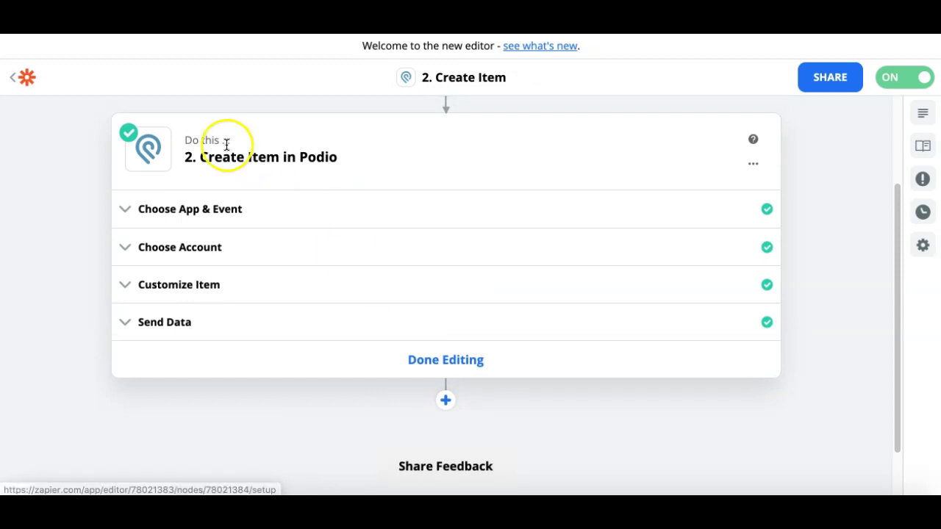
click(230, 209)
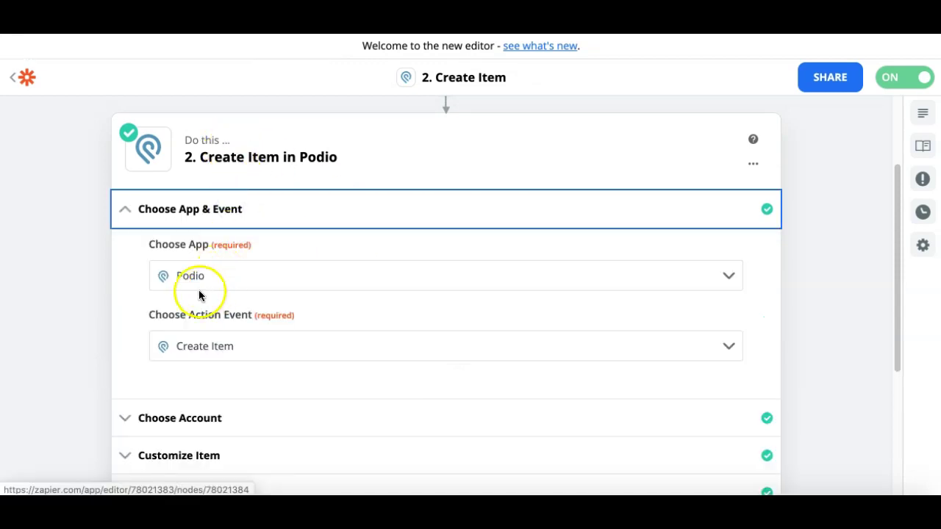
scroll(206, 346, down, 2)
click(217, 338)
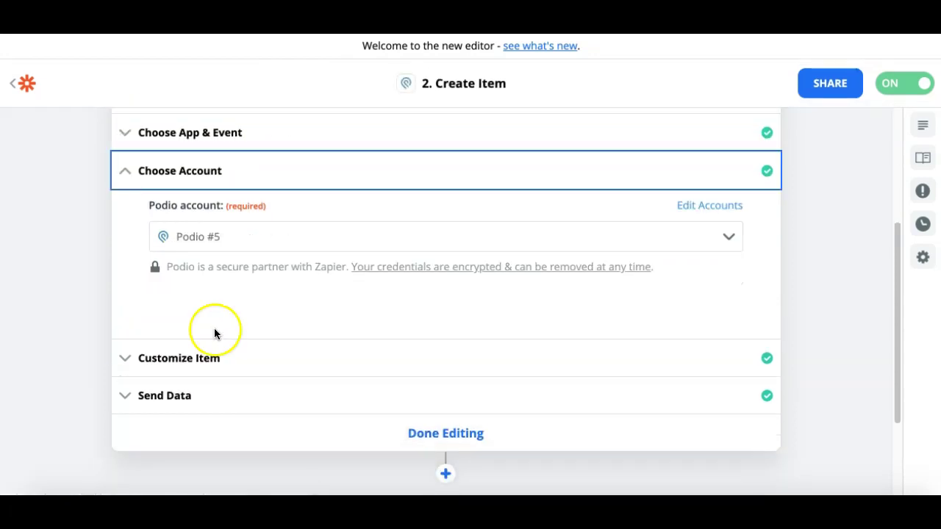
click(207, 357)
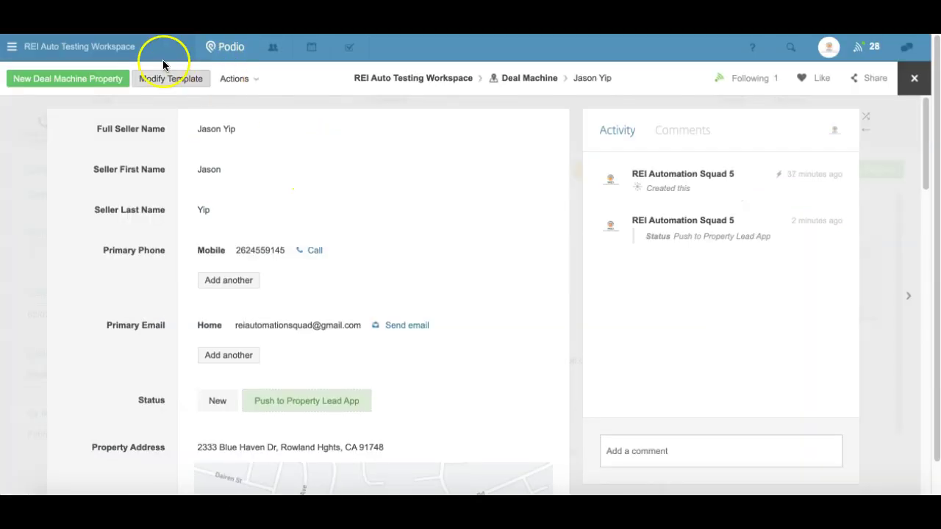
click(151, 57)
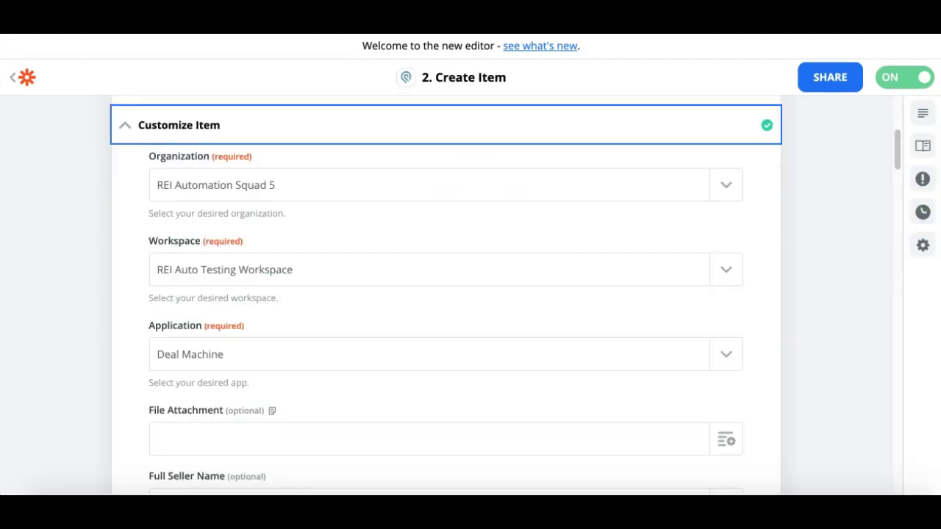
scroll(239, 328, down, 1)
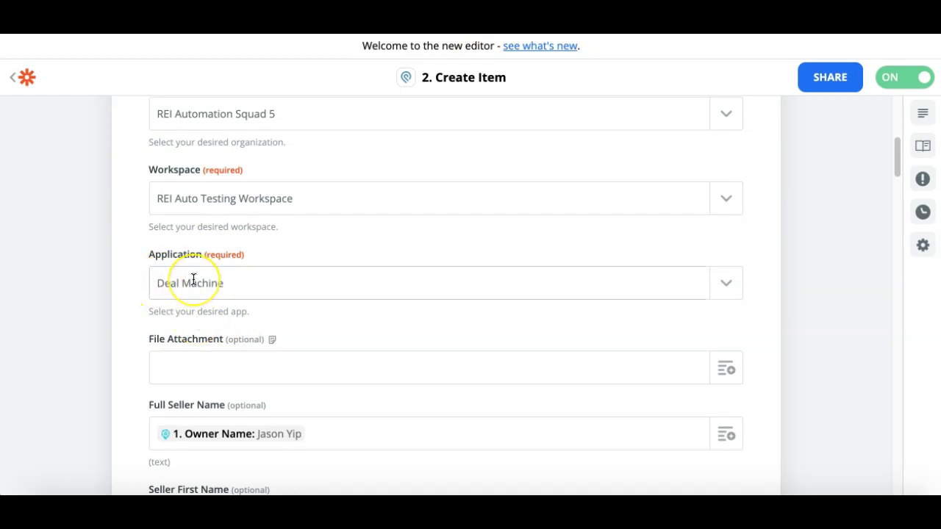
scroll(193, 280, down, 3)
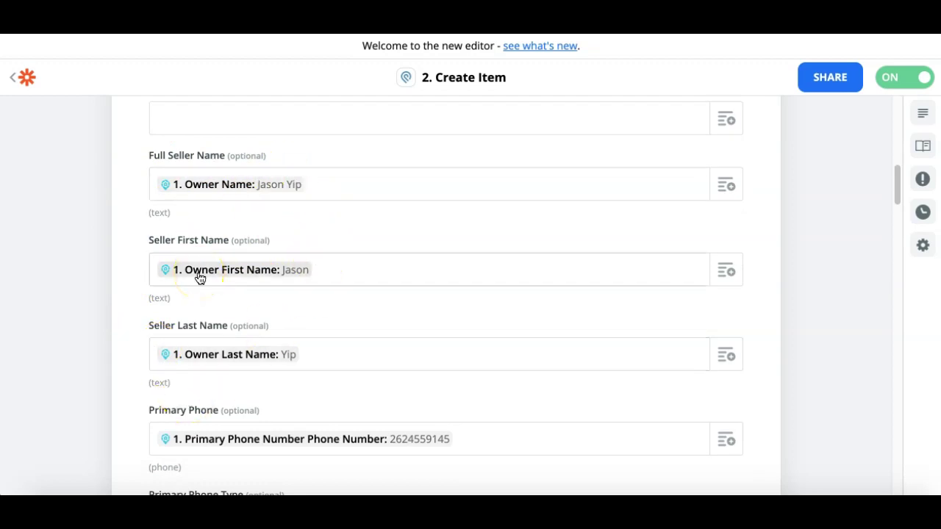
scroll(199, 277, down, 1)
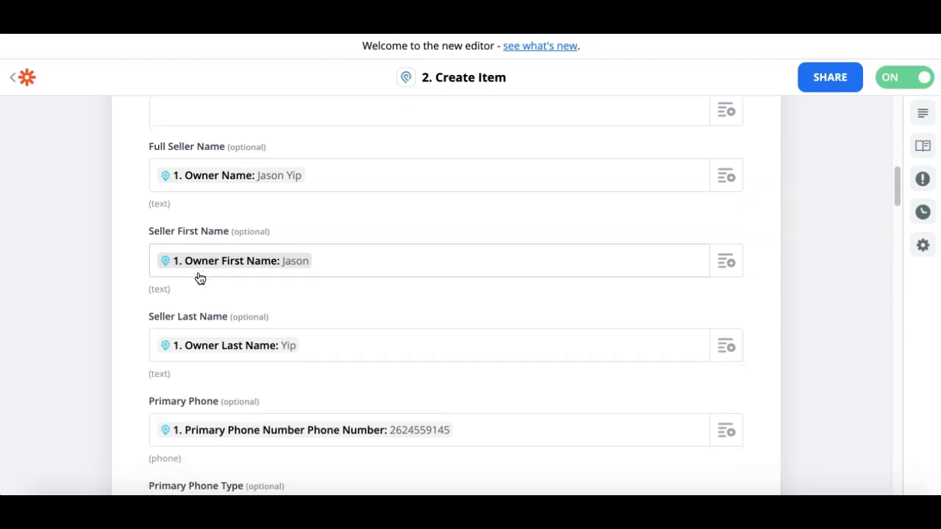
scroll(285, 368, down, 3)
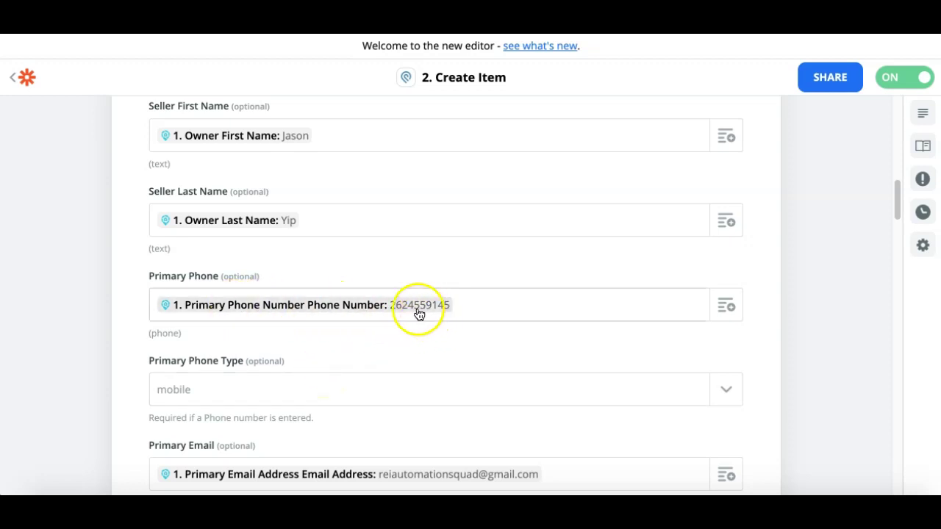
scroll(428, 313, down, 2)
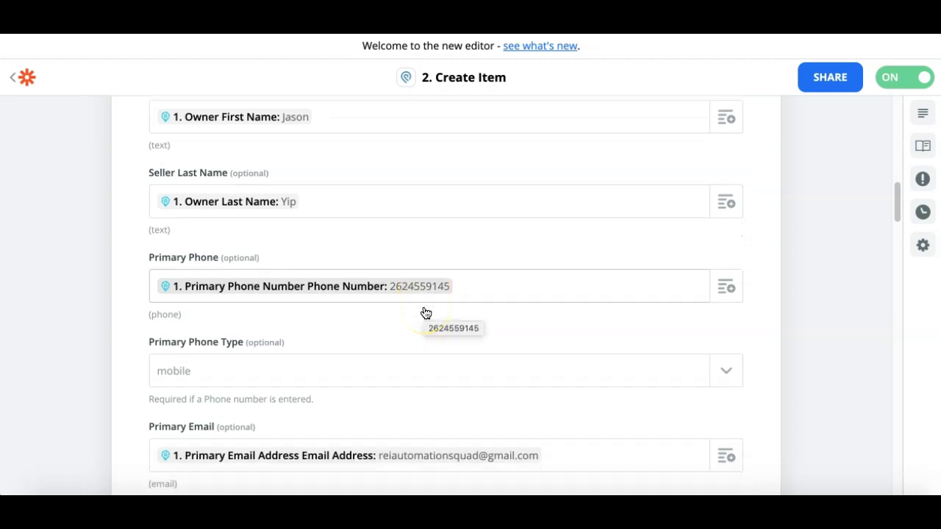
scroll(177, 243, down, 1)
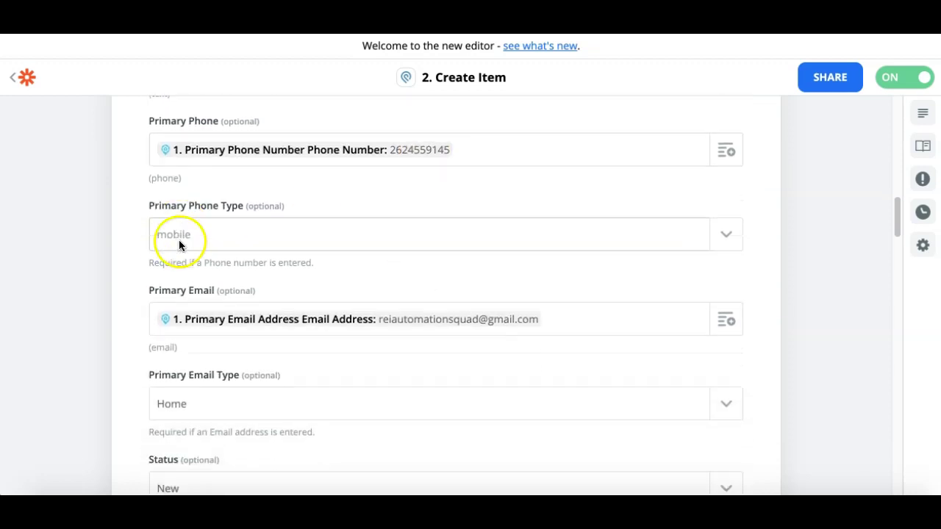
scroll(180, 216, down, 2)
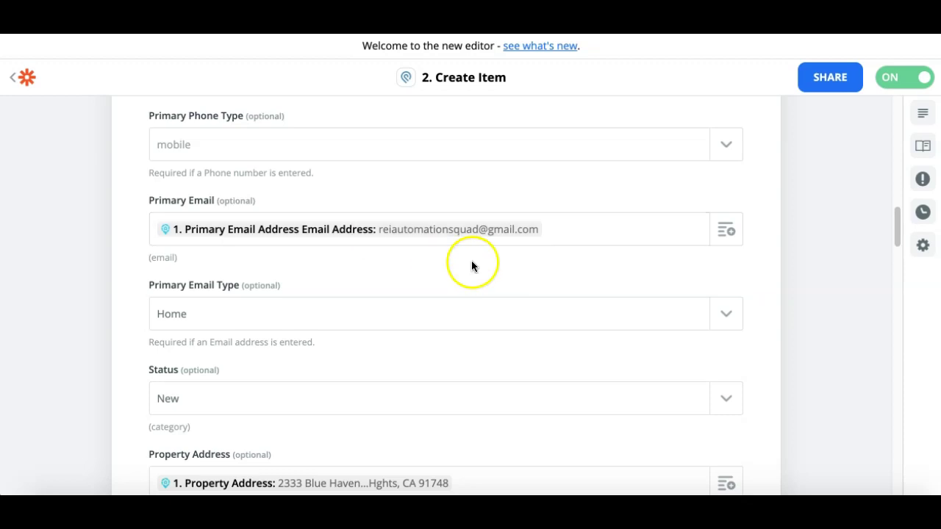
scroll(439, 237, down, 1)
scroll(439, 240, down, 1)
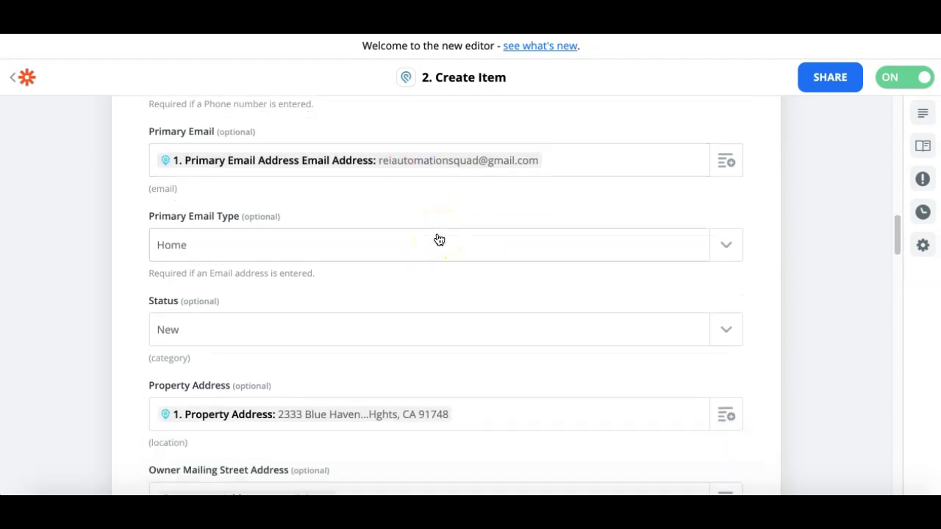
scroll(437, 228, down, 1)
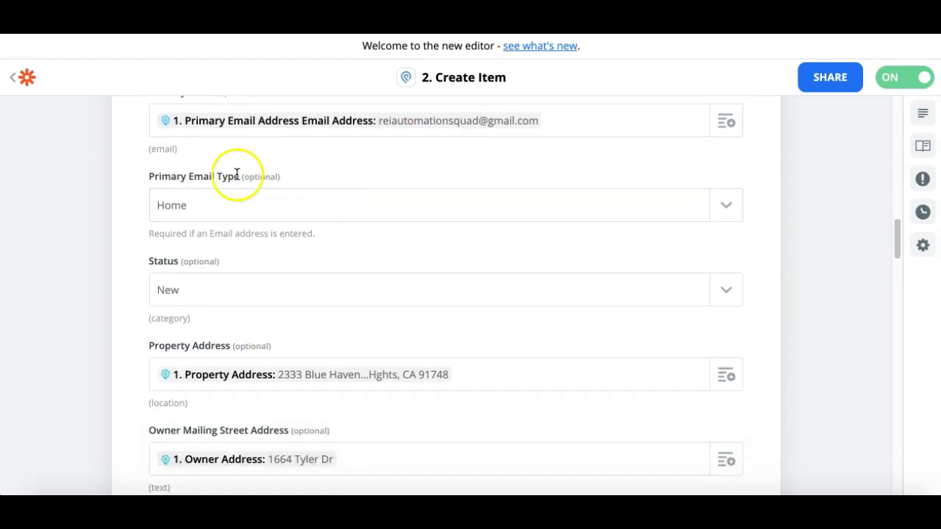
scroll(237, 174, down, 2)
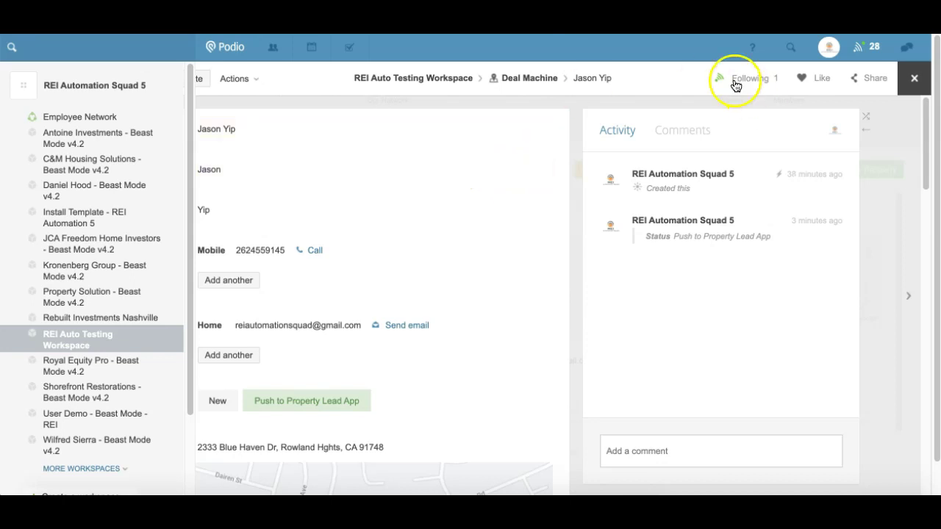
scroll(289, 273, down, 2)
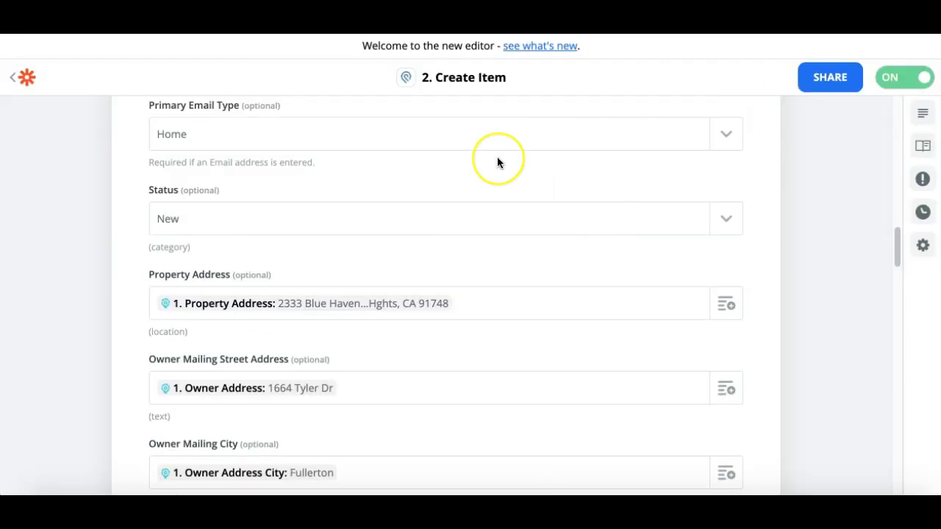
scroll(497, 156, down, 2)
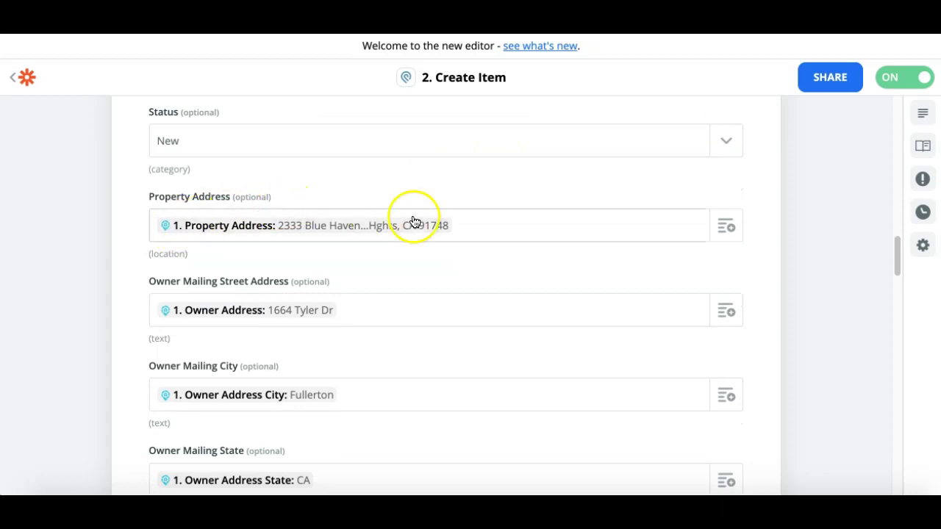
scroll(319, 238, down, 2)
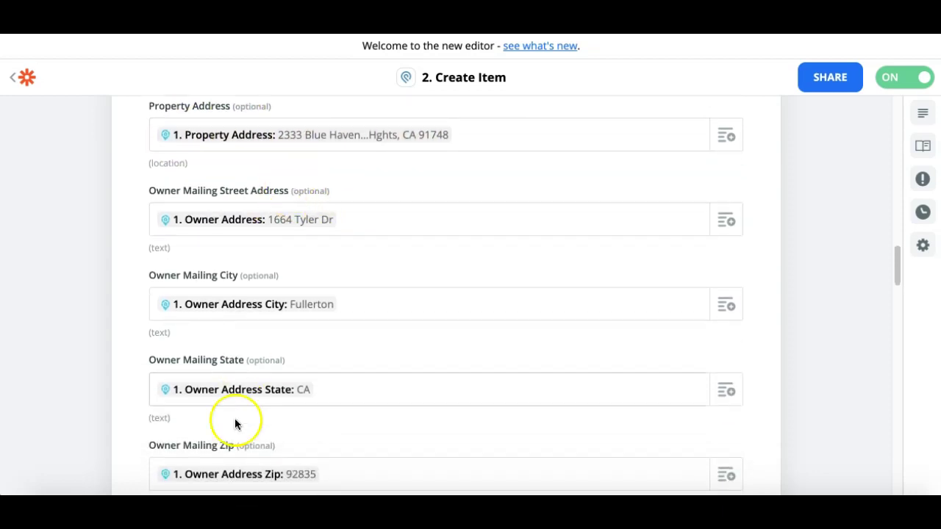
scroll(228, 453, down, 4)
scroll(228, 453, down, 2)
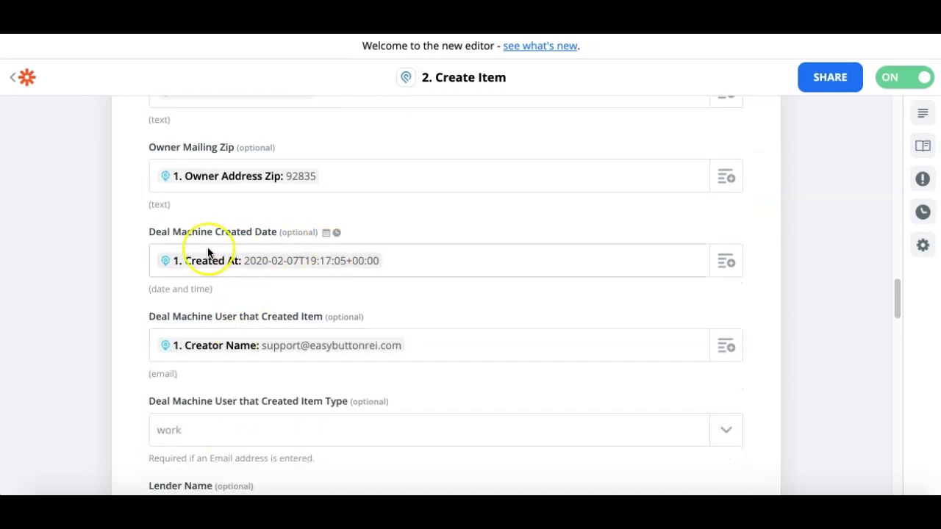
scroll(208, 252, down, 2)
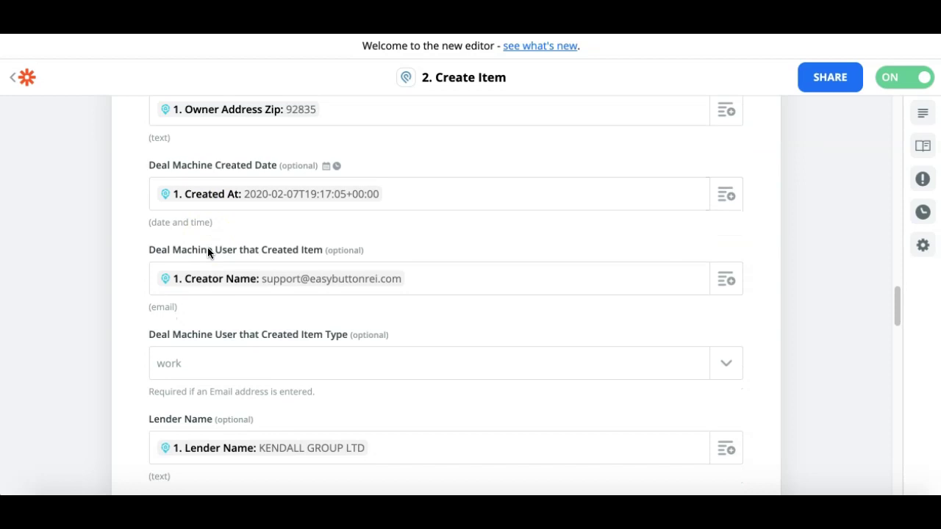
scroll(209, 253, down, 1)
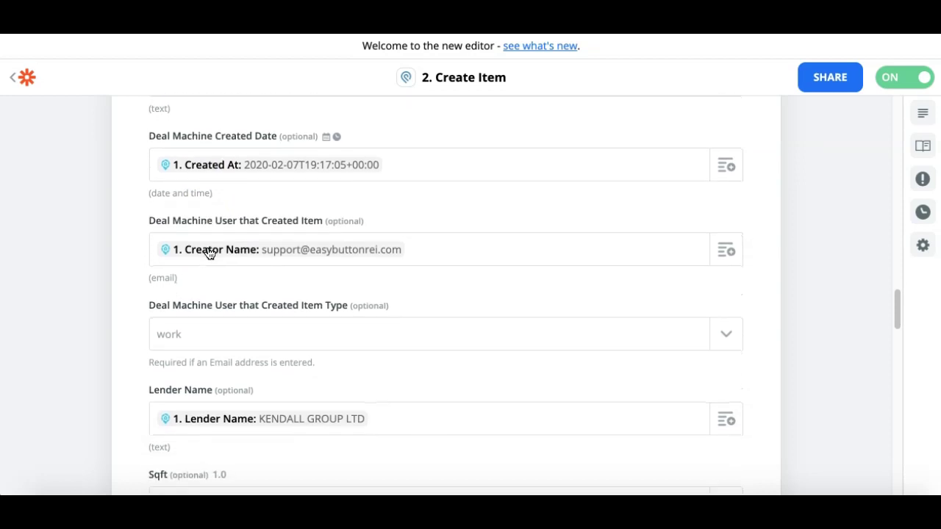
drag(218, 241, 283, 240)
scroll(283, 240, down, 2)
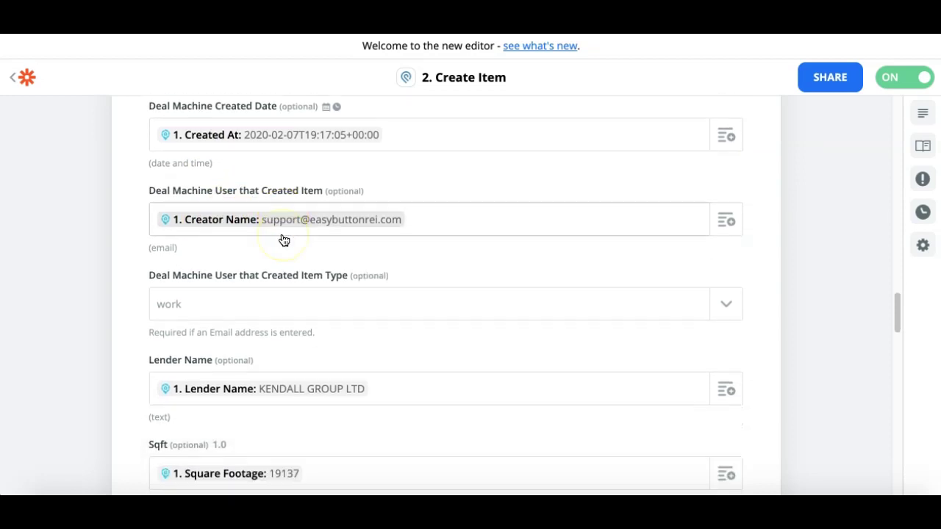
scroll(283, 240, down, 2)
drag(184, 154, 225, 416)
scroll(210, 319, down, 2)
scroll(224, 416, down, 3)
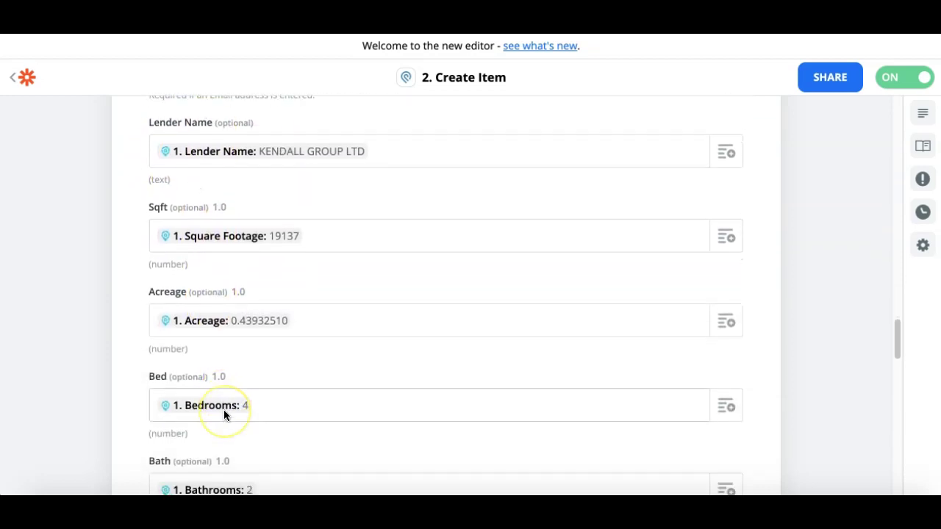
scroll(224, 415, down, 5)
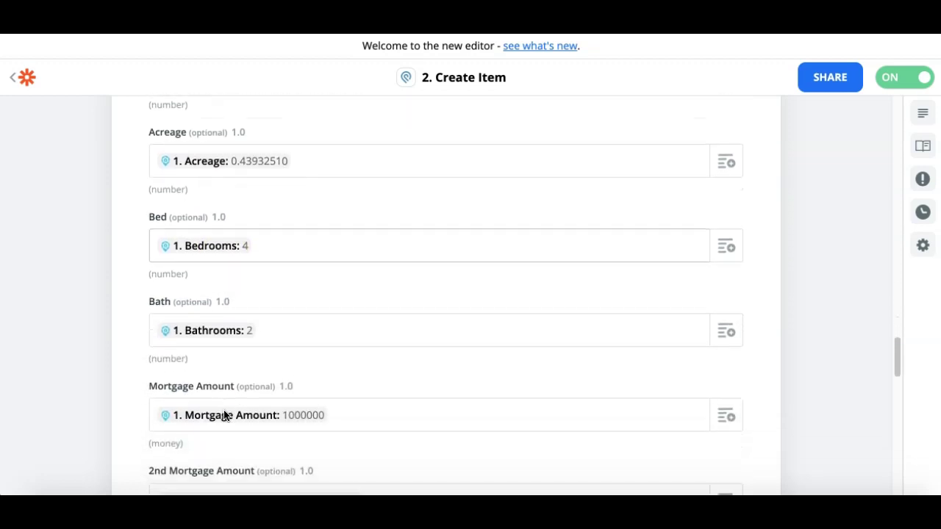
scroll(225, 415, down, 4)
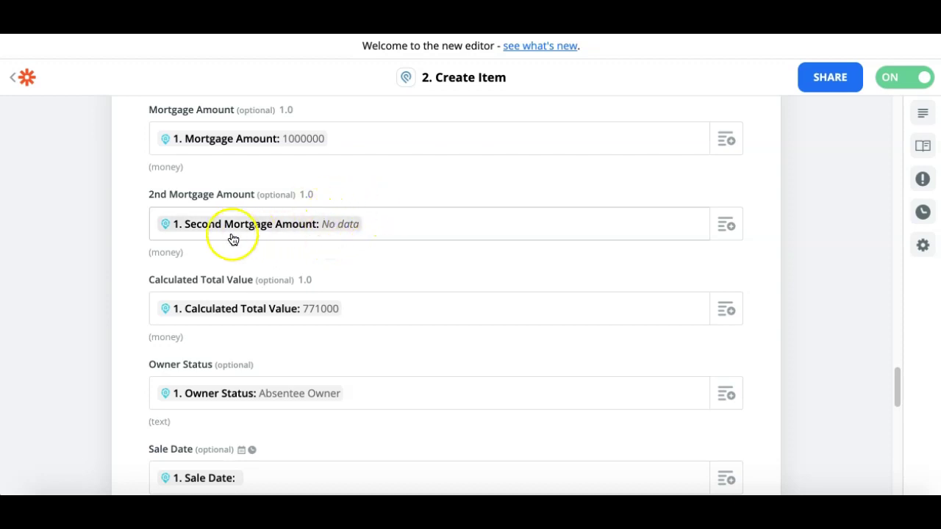
scroll(233, 240, down, 1)
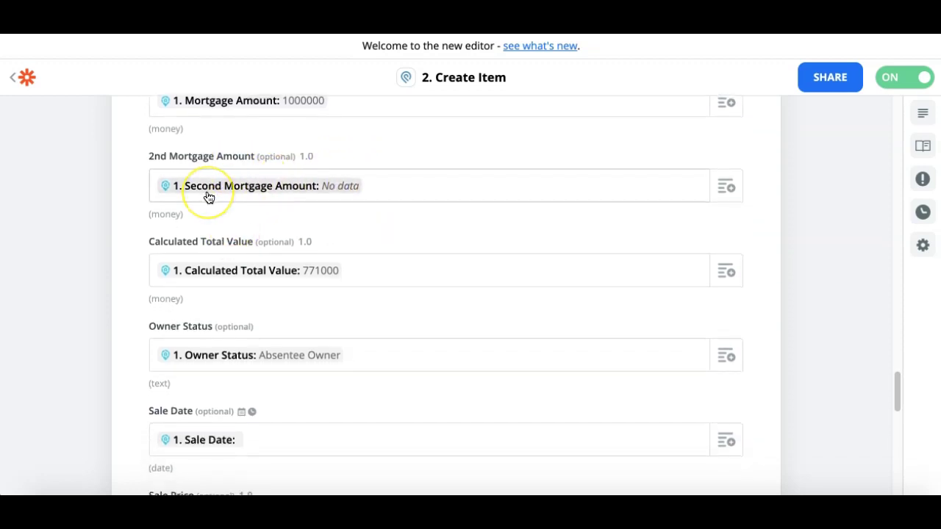
scroll(209, 197, down, 5)
scroll(209, 197, down, 3)
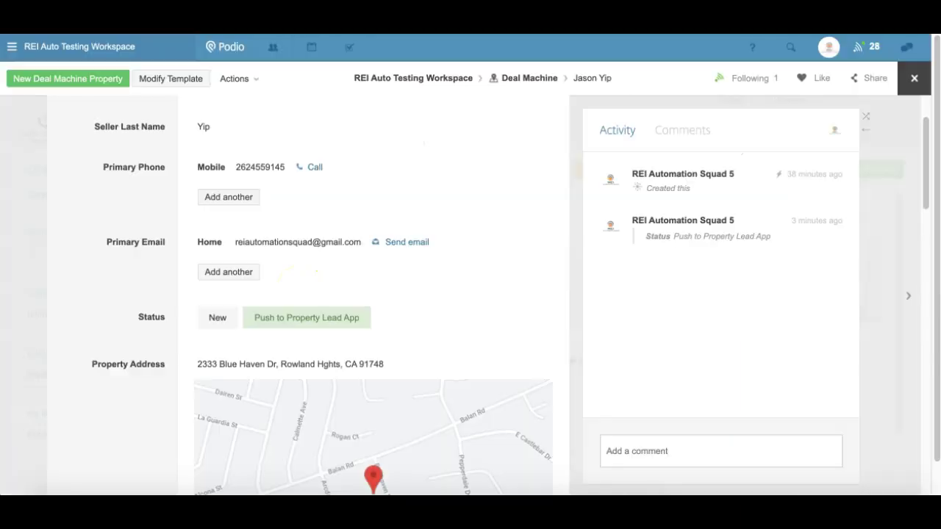
Verify the Podio item shows 19,137 sqft, 0.4393 acres, 4 bed, 2 bath, $1,000,000.00 mortgage
scroll(276, 220, down, 5)
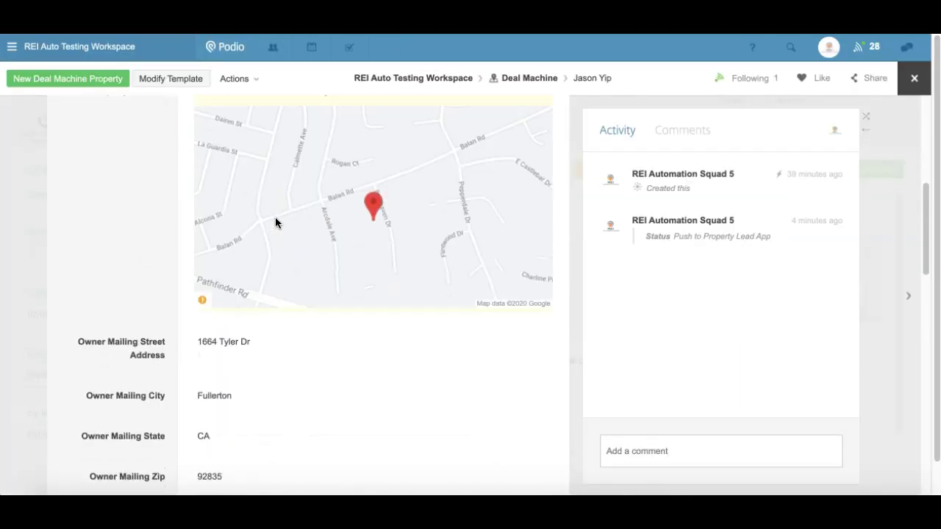
scroll(276, 219, down, 5)
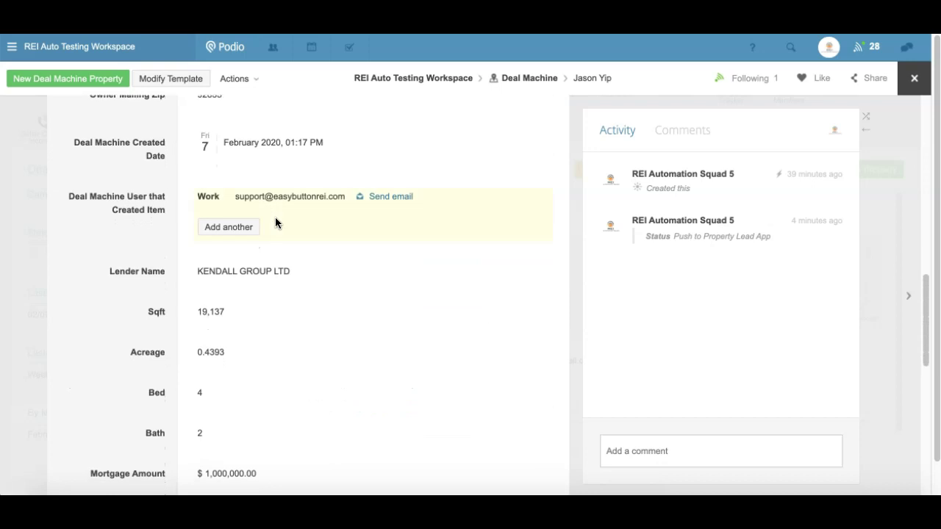
scroll(276, 223, down, 2)
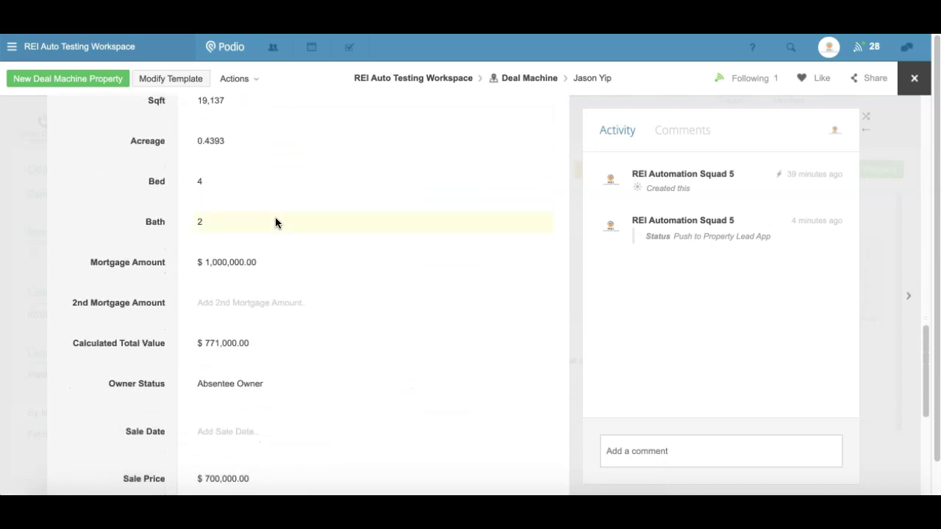
scroll(275, 216, down, 4)
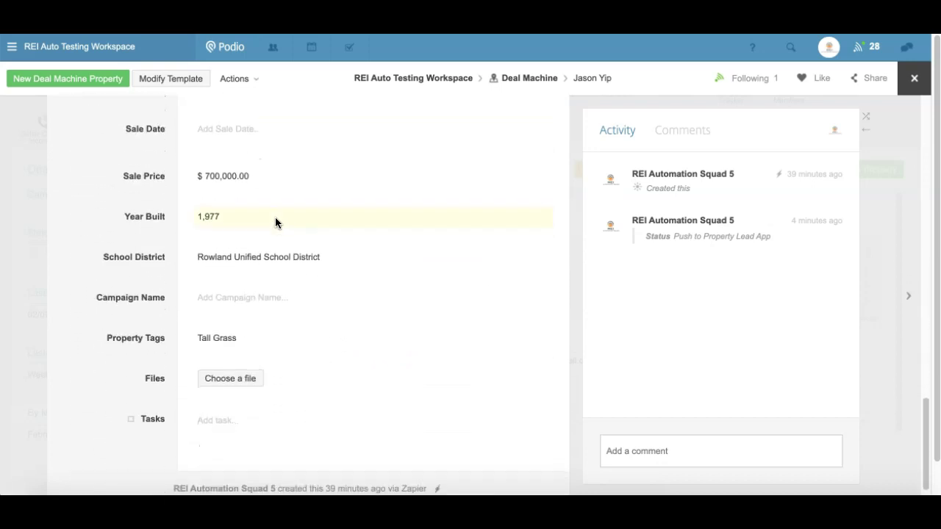
scroll(298, 249, up, 11)
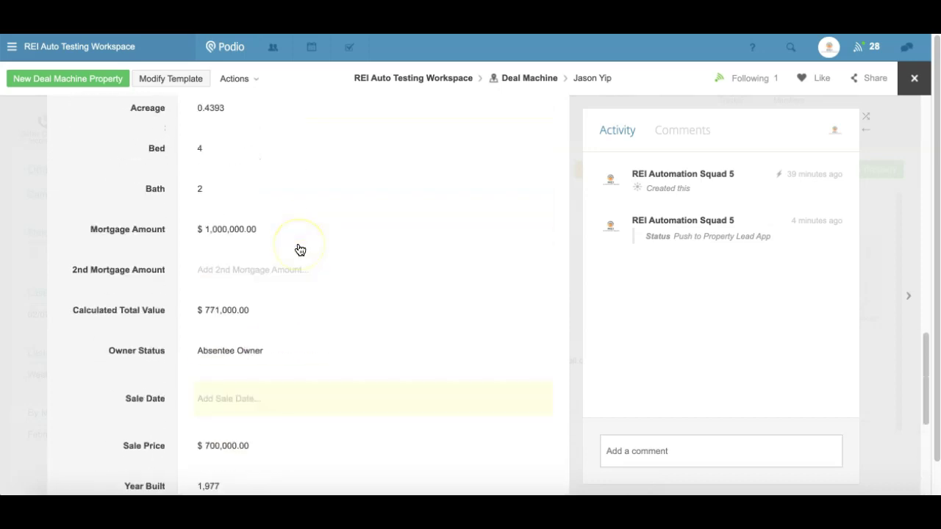
scroll(300, 250, up, 5)
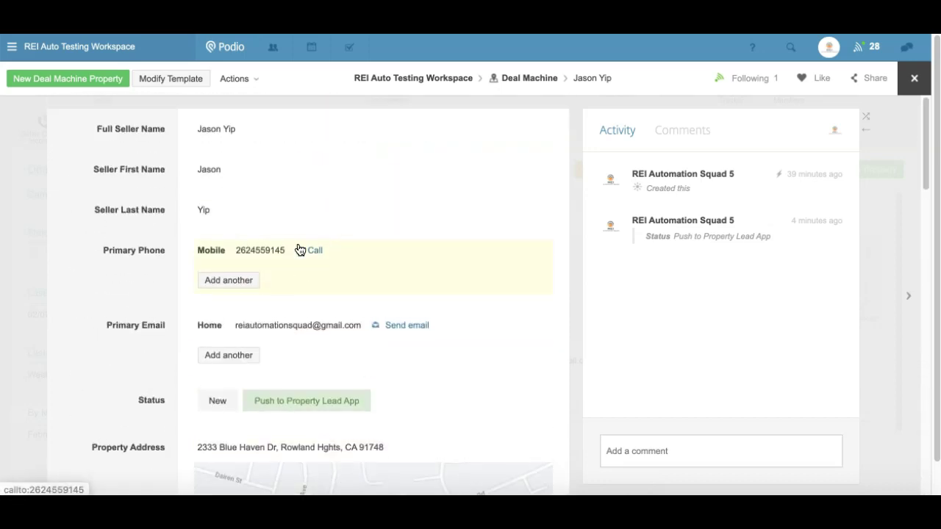
click(460, 205)
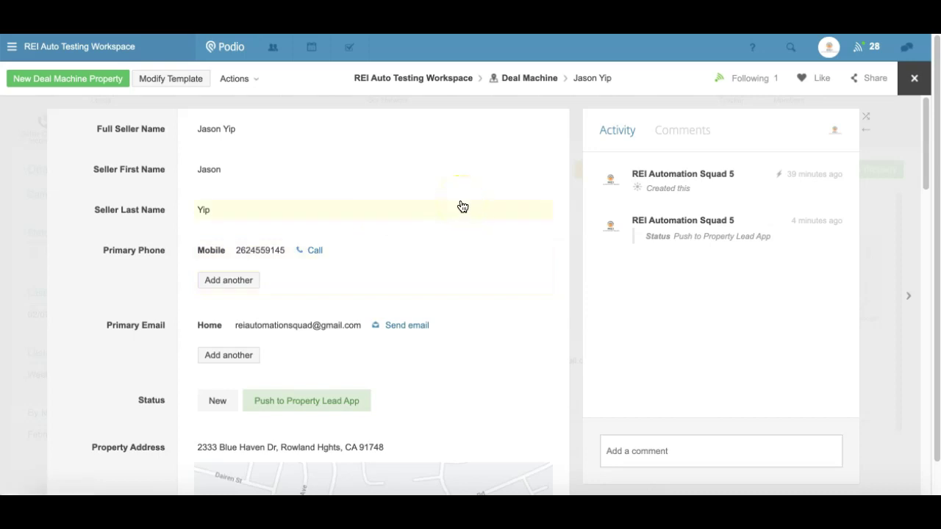
click(397, 203)
click(320, 216)
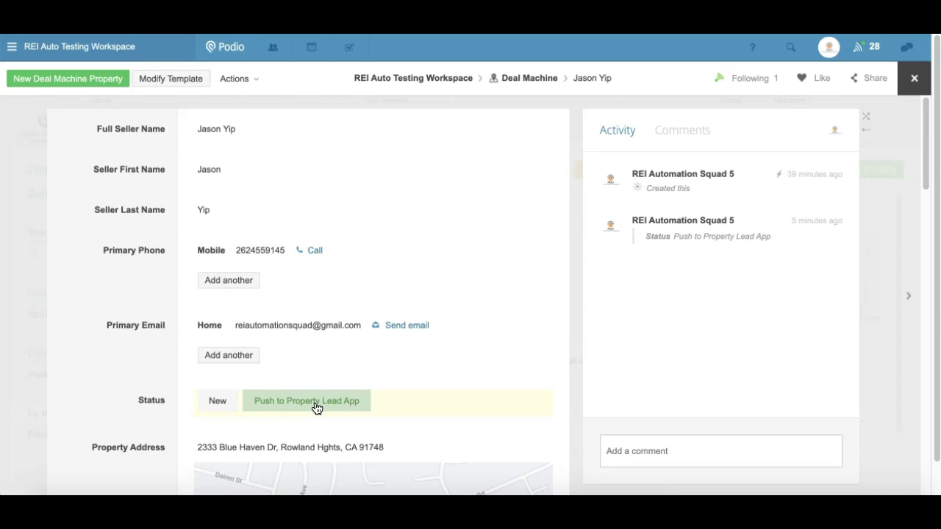
scroll(291, 427, down, 7)
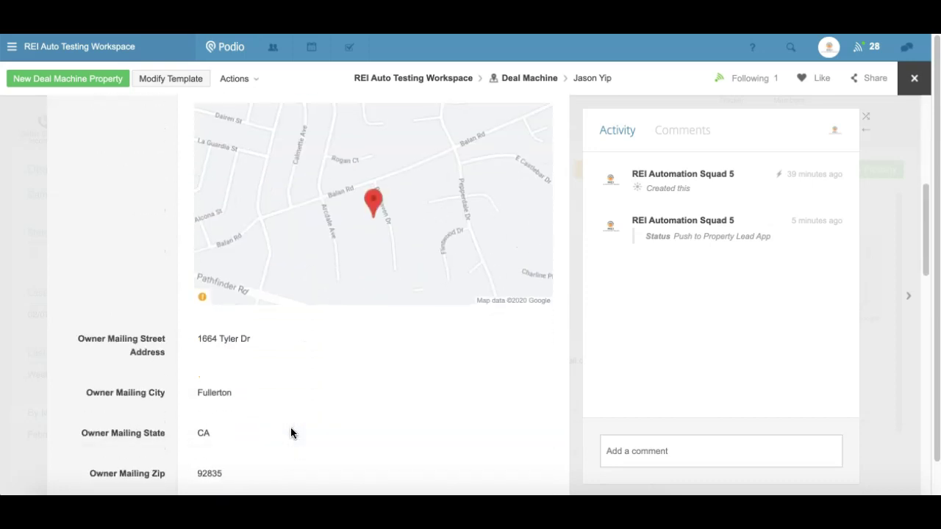
scroll(272, 415, down, 4)
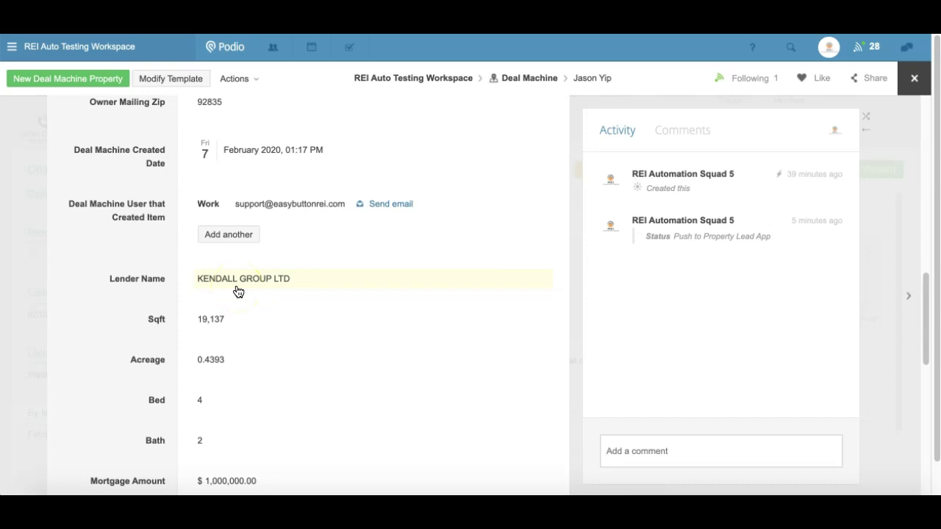
scroll(238, 292, down, 3)
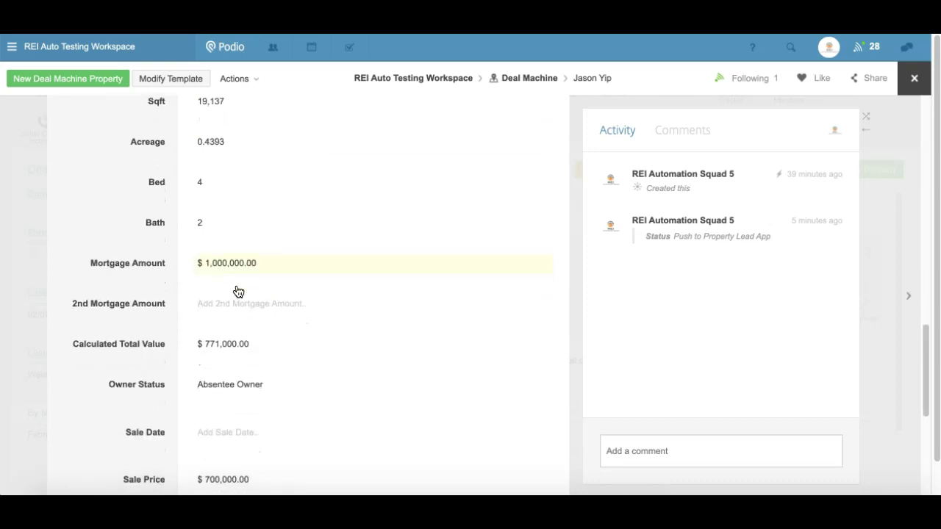